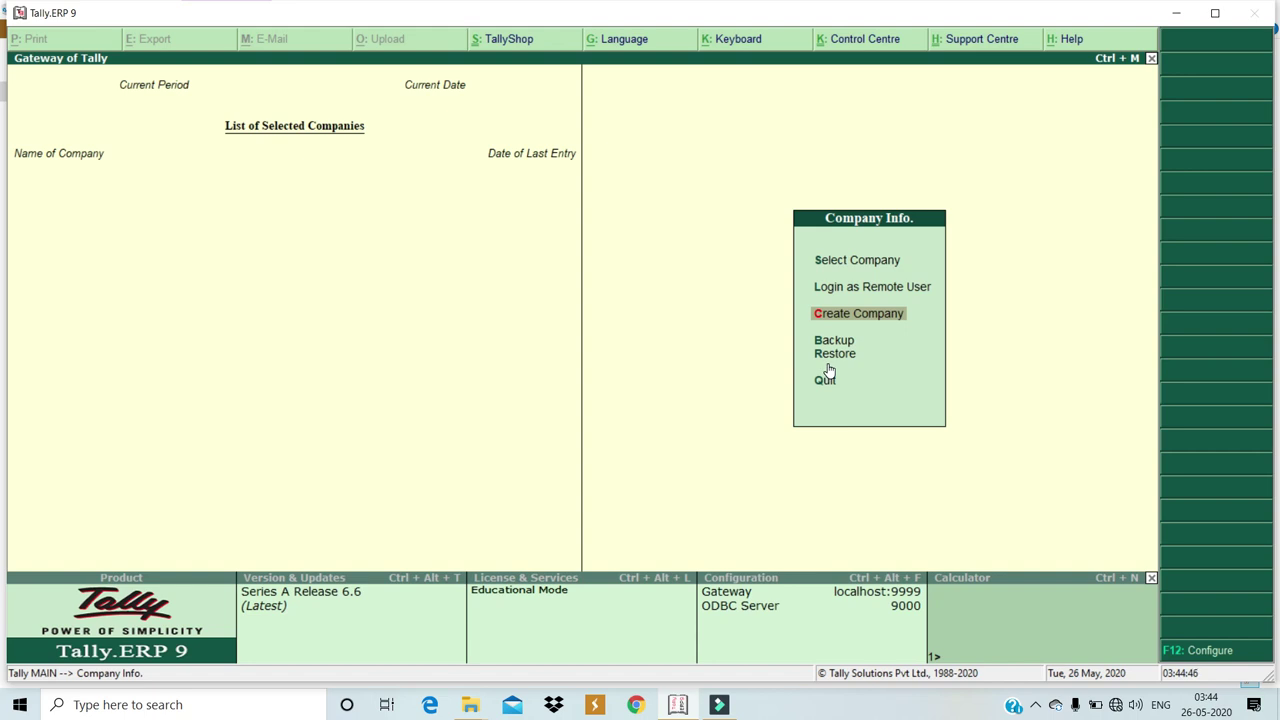
Start creating a company named Xyz Pvt.Ltd in the default data directory, keeping the same mailing name
key("Down")
key("Up")
left_click(826, 360)
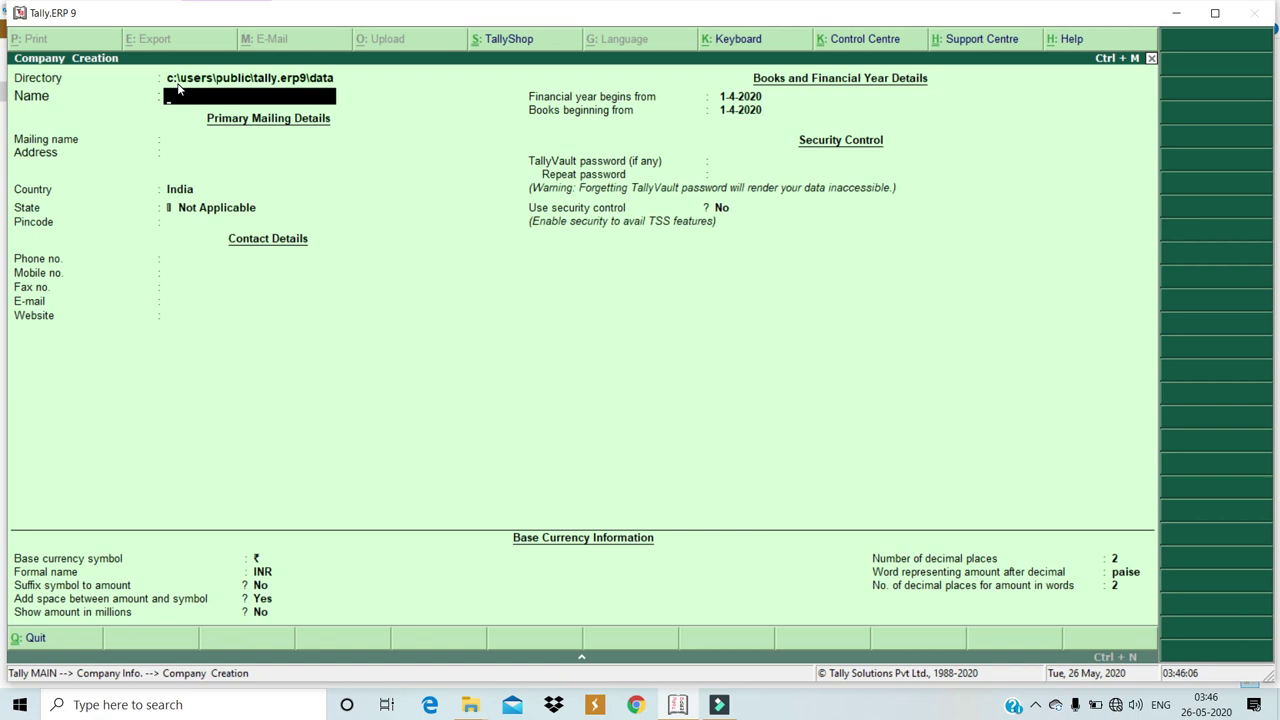
type("Xyz Pvt.Ltd")
key("Return")
key("Return")
key("Return")
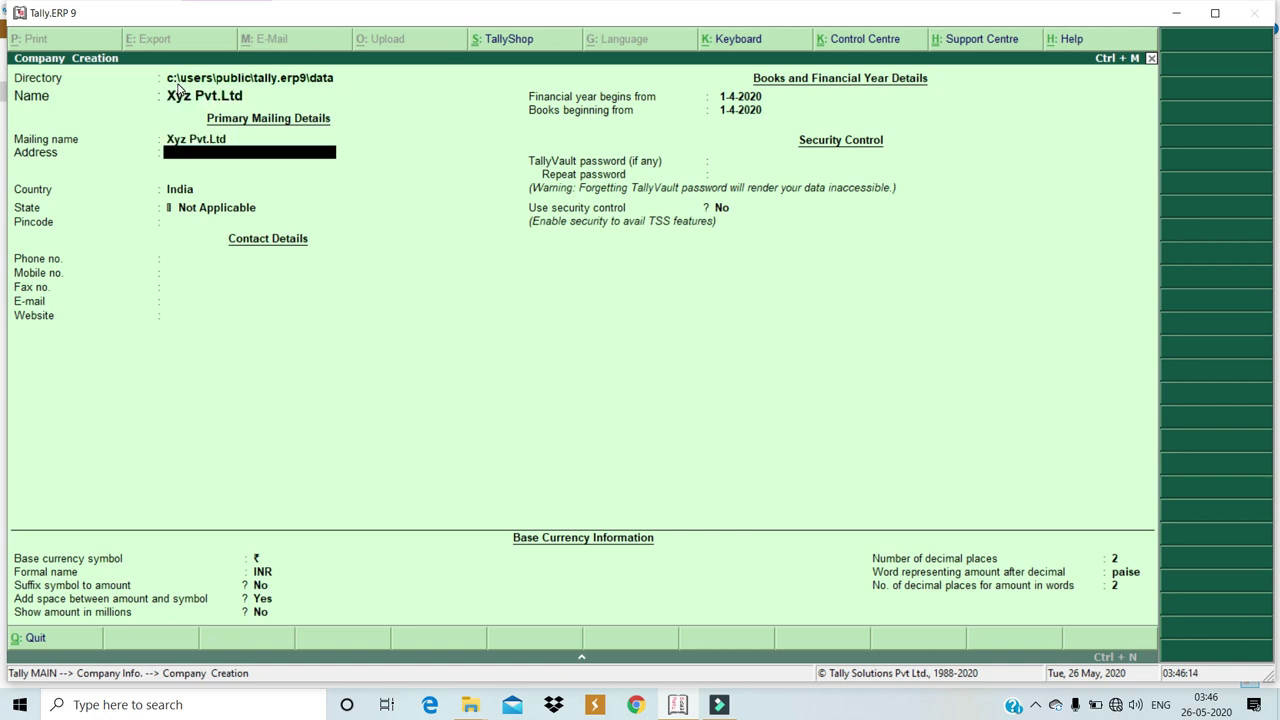
Leave the address blank, keep India as the country and set the company's state to Bihar
key("Return")
key("Return")
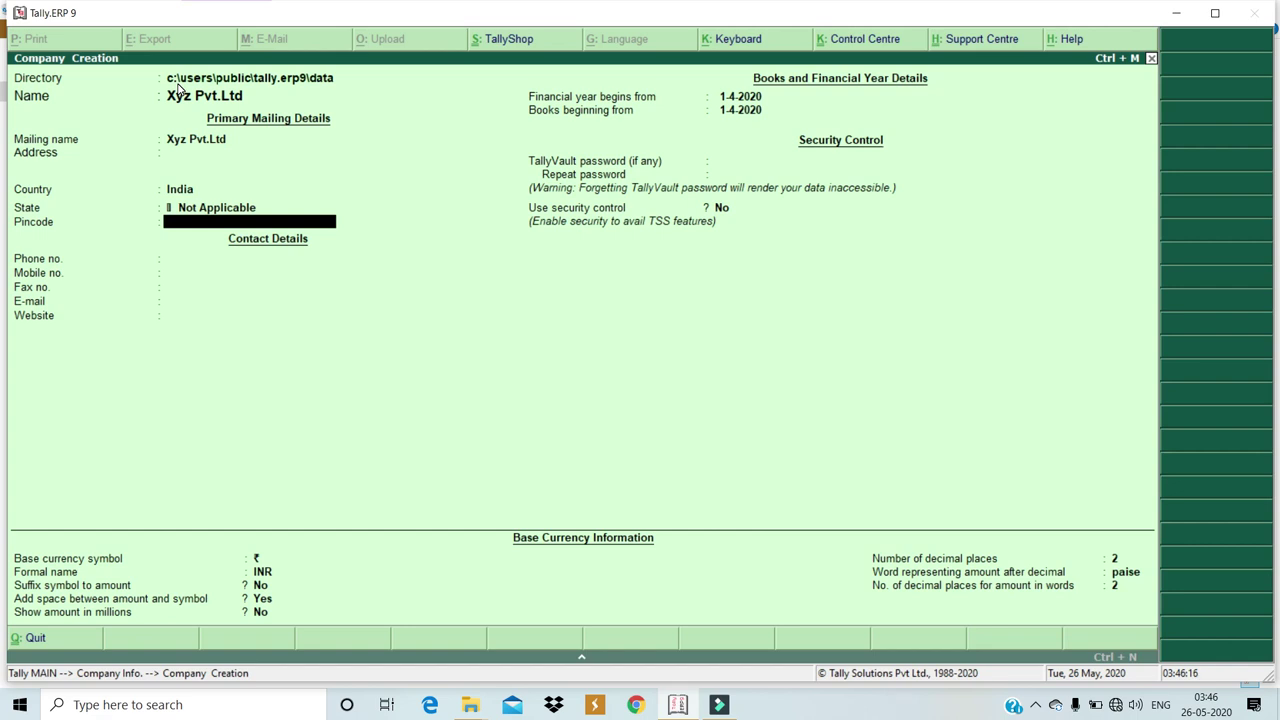
key("BackSpace")
type("B")
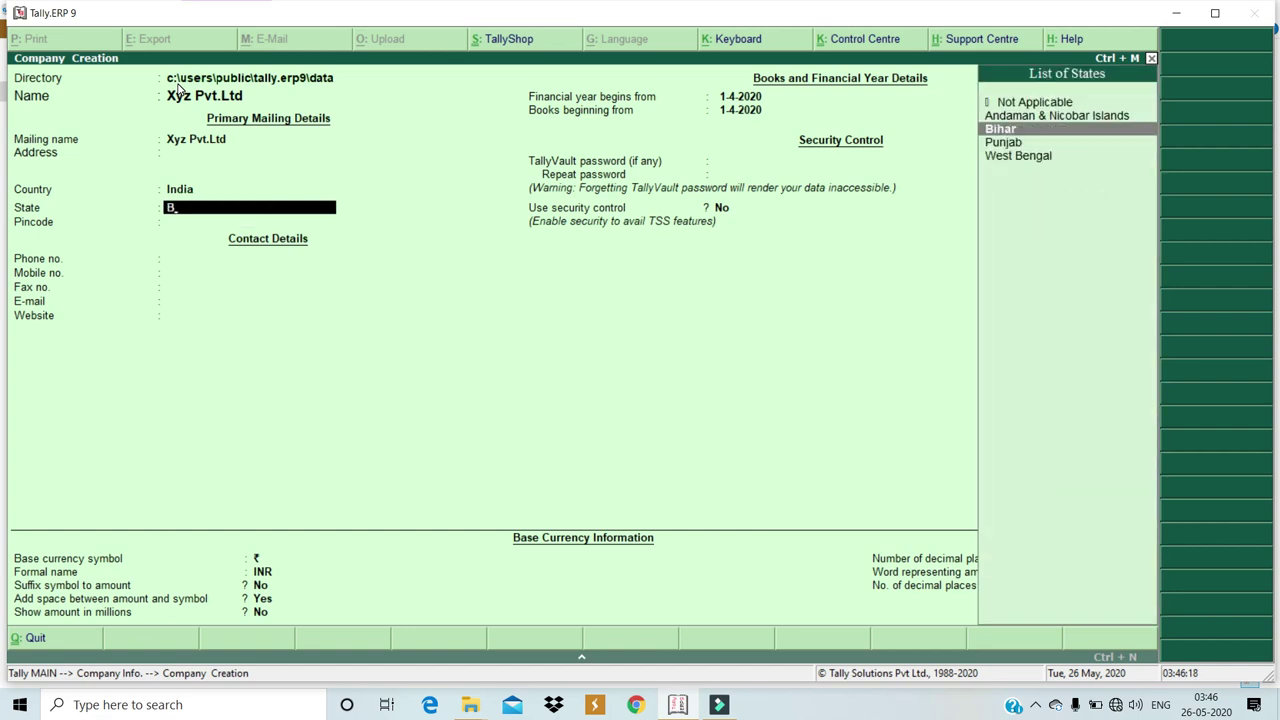
key("Return")
Accept the default contact, financial year, security and currency details of Xyz Pvt.Ltd and save the company
key("Return")
key("Return")
key("Return")
key("Return")
key("Return")
key("Return")
key("Return")
key("Return")
key("Return")
key("Return")
key("Return")
key("Return")
key("Return")
key("Return")
key("Return")
key("Return")
key("Return")
key("Return")
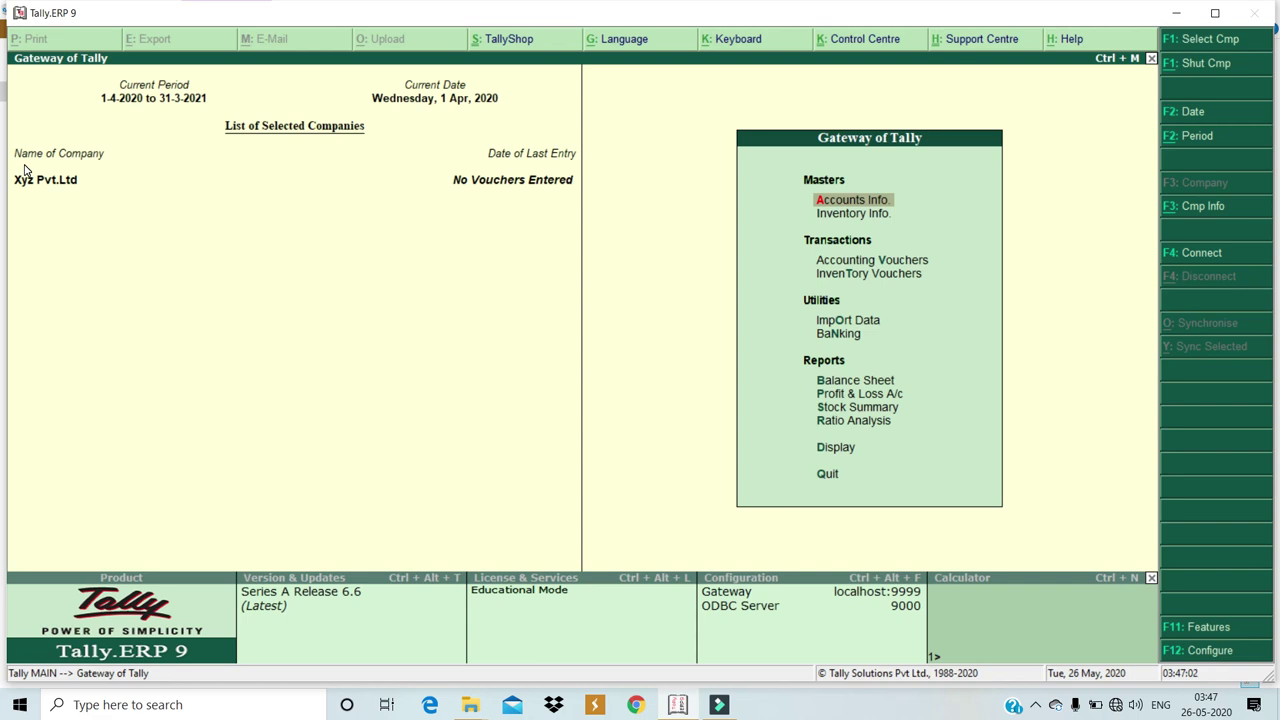
Switch to File Explorer and browse to C:\Users\Public\Tally.ERP9\Data to examine the company data folder
key("super+e")
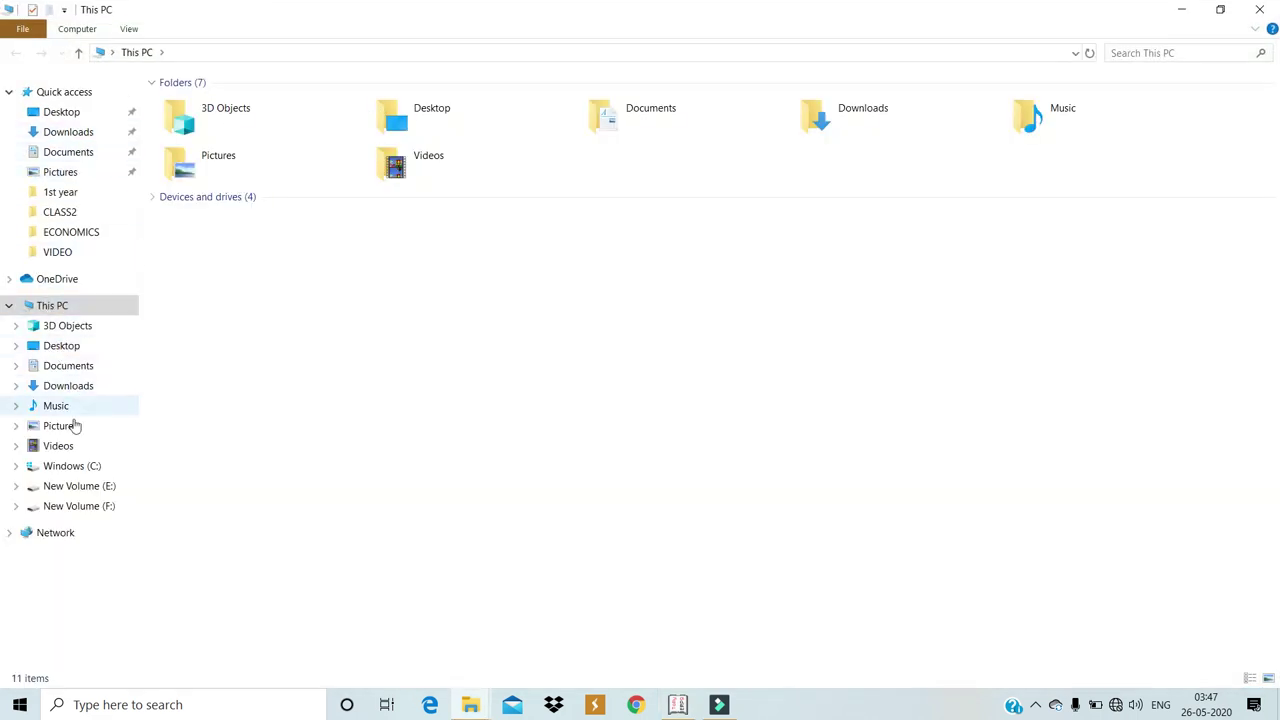
left_click(79, 473)
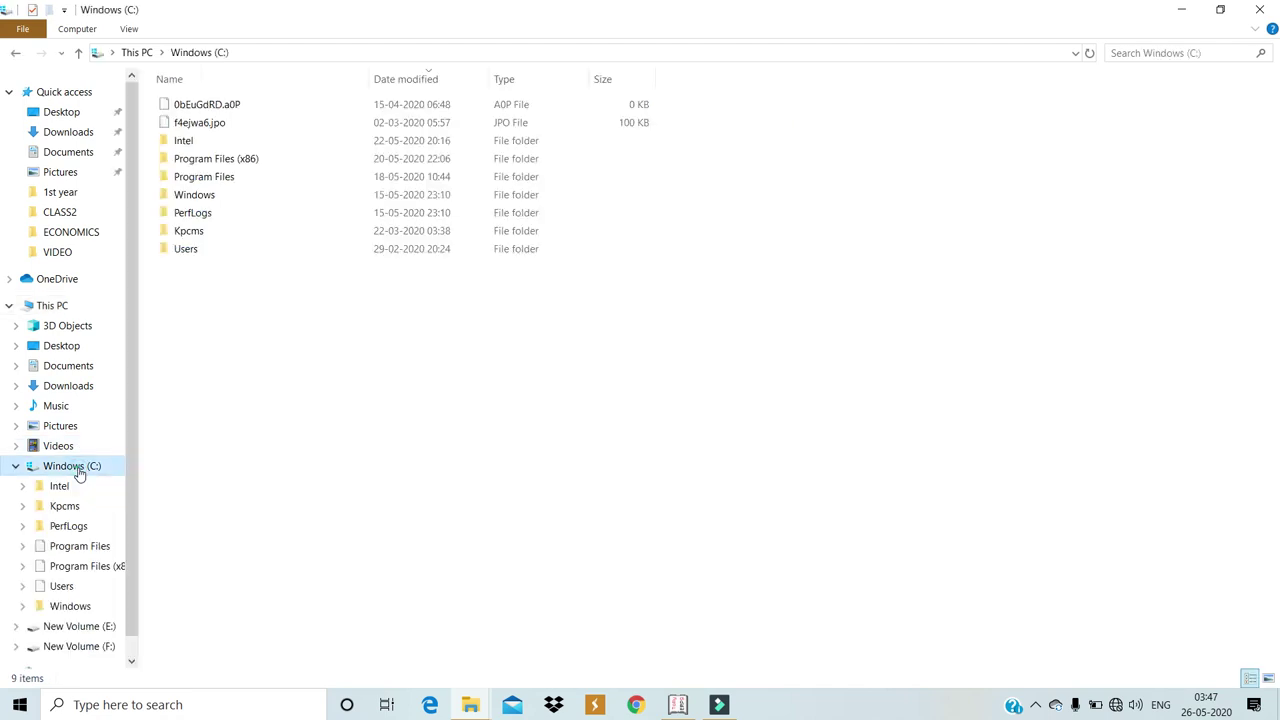
double_click(193, 252)
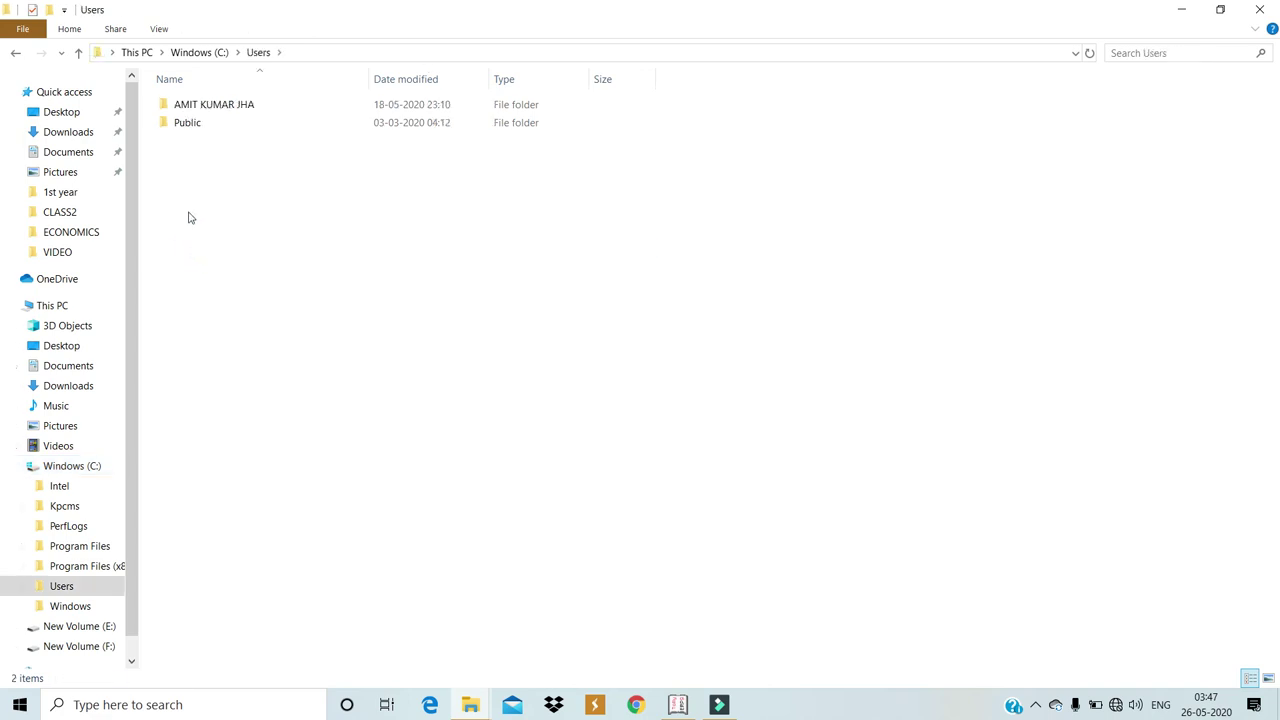
double_click(192, 124)
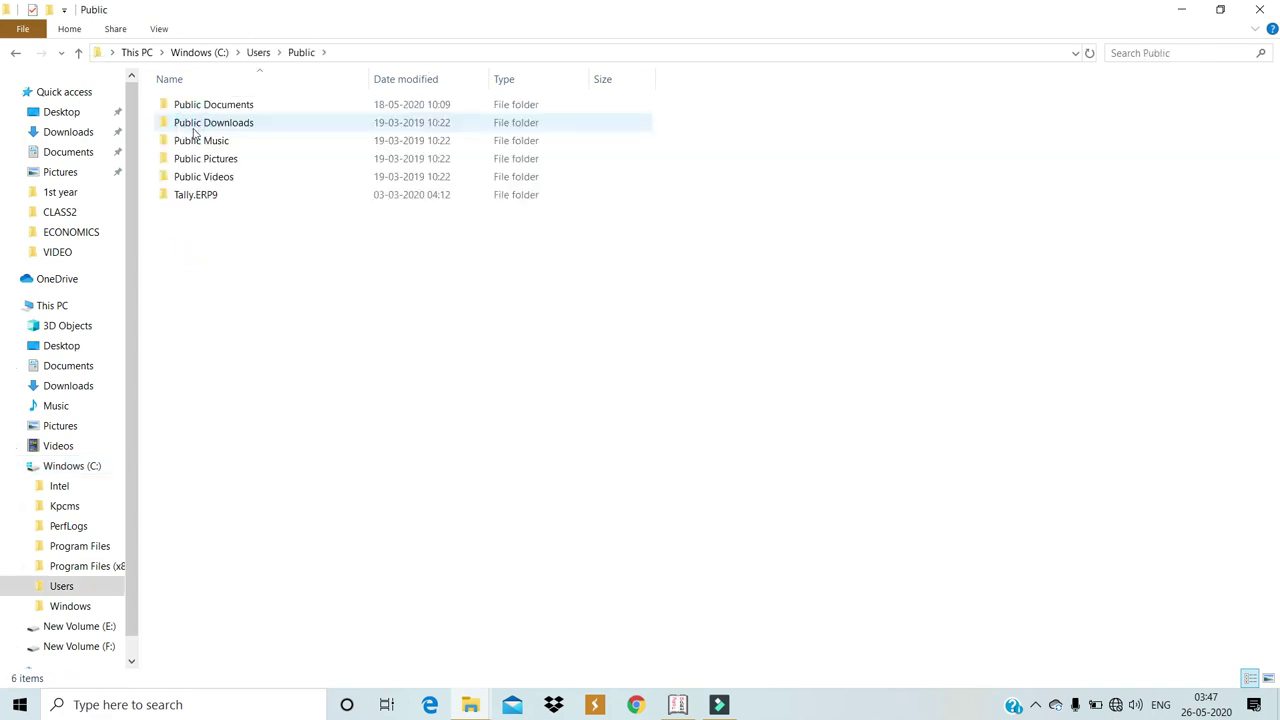
double_click(195, 197)
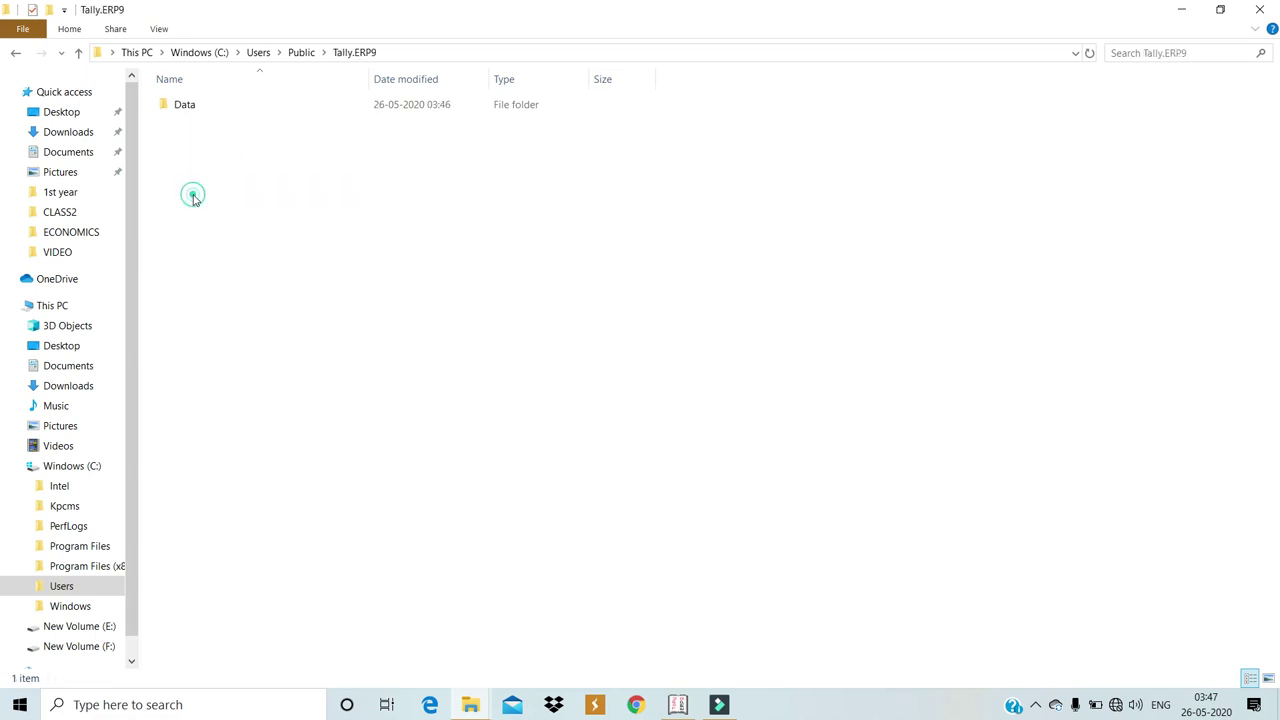
left_click(180, 107)
double_click(178, 110)
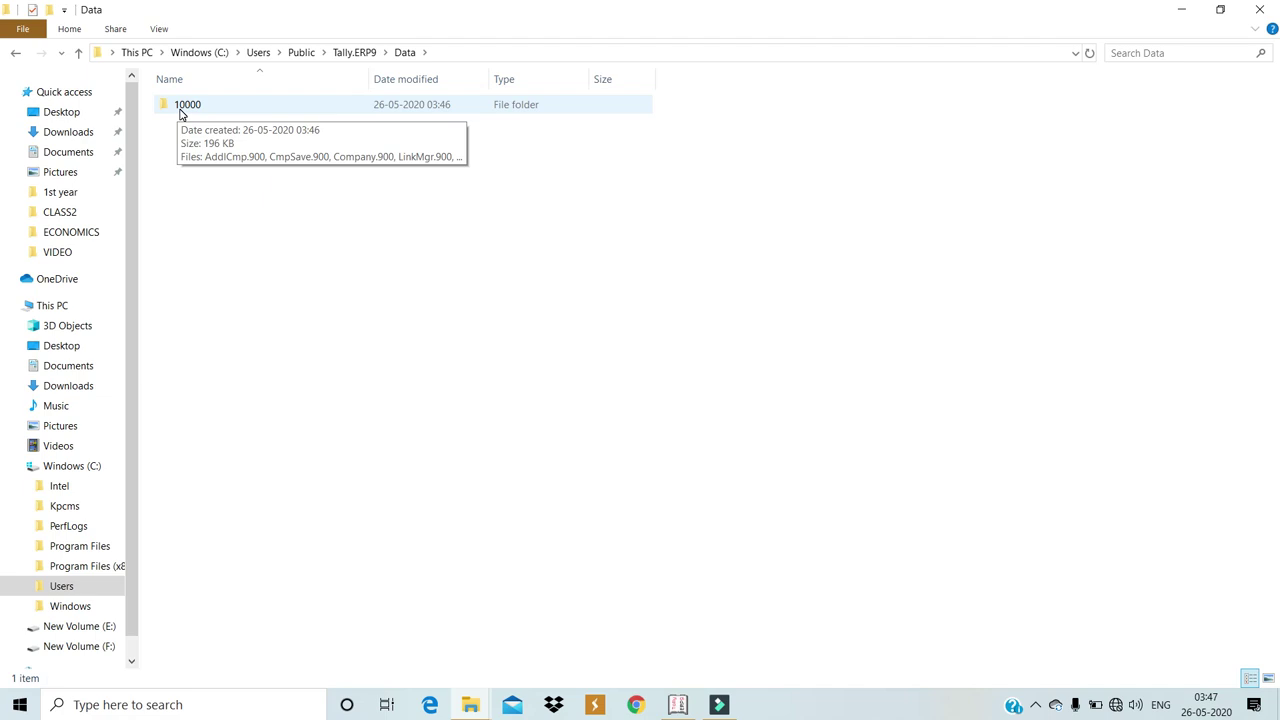
Switch back to Tally.ERP 9, shut the company Xyz Pvt.Ltd and view the list of companies available for selection
key("alt")
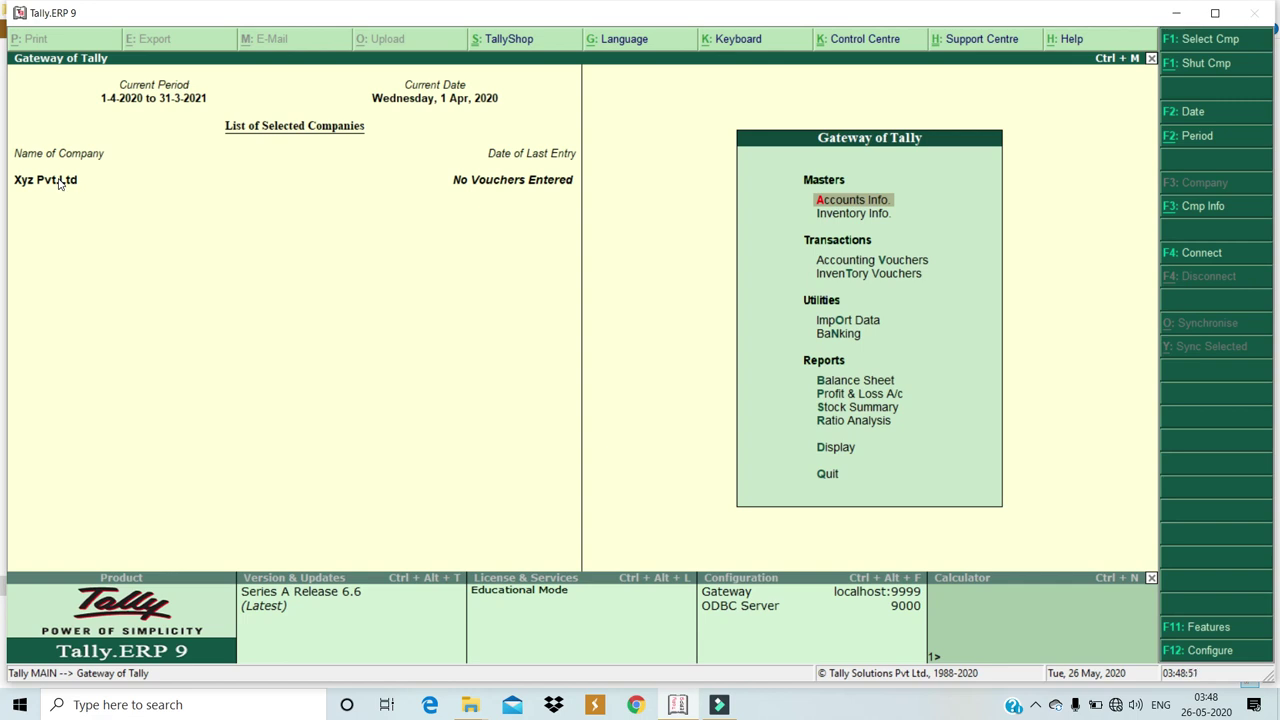
key("alt+F1")
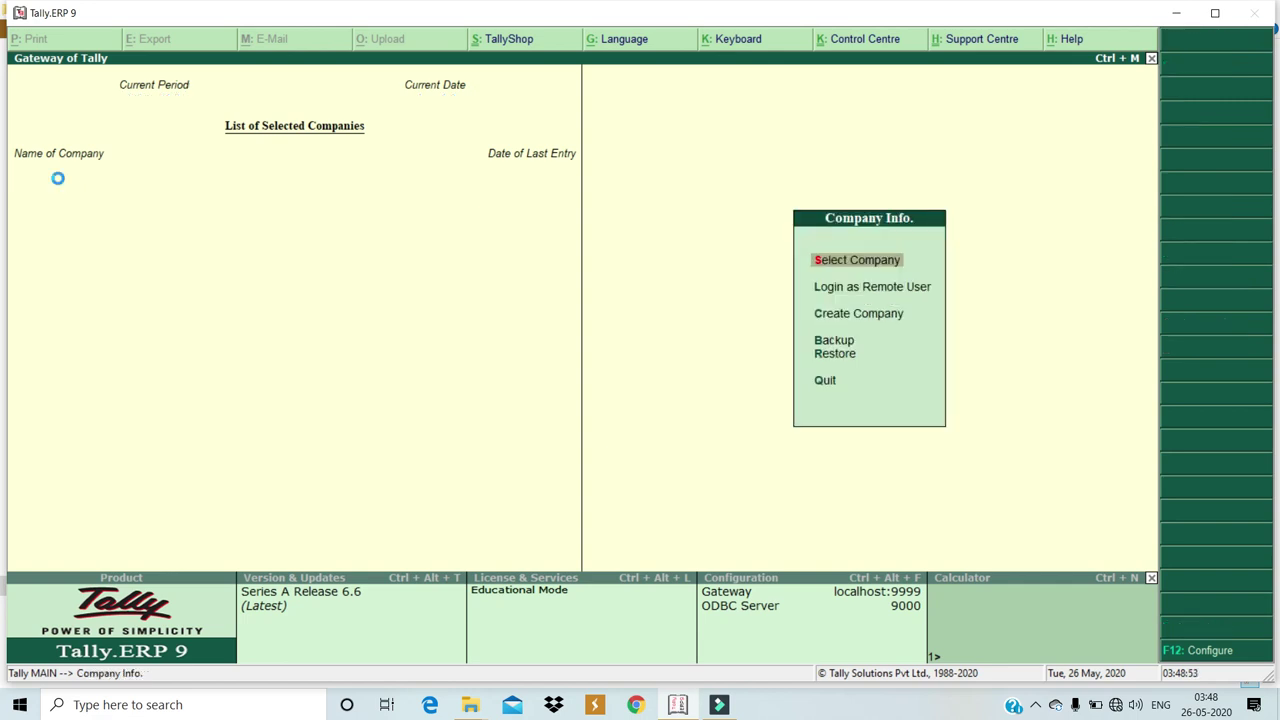
key("Return")
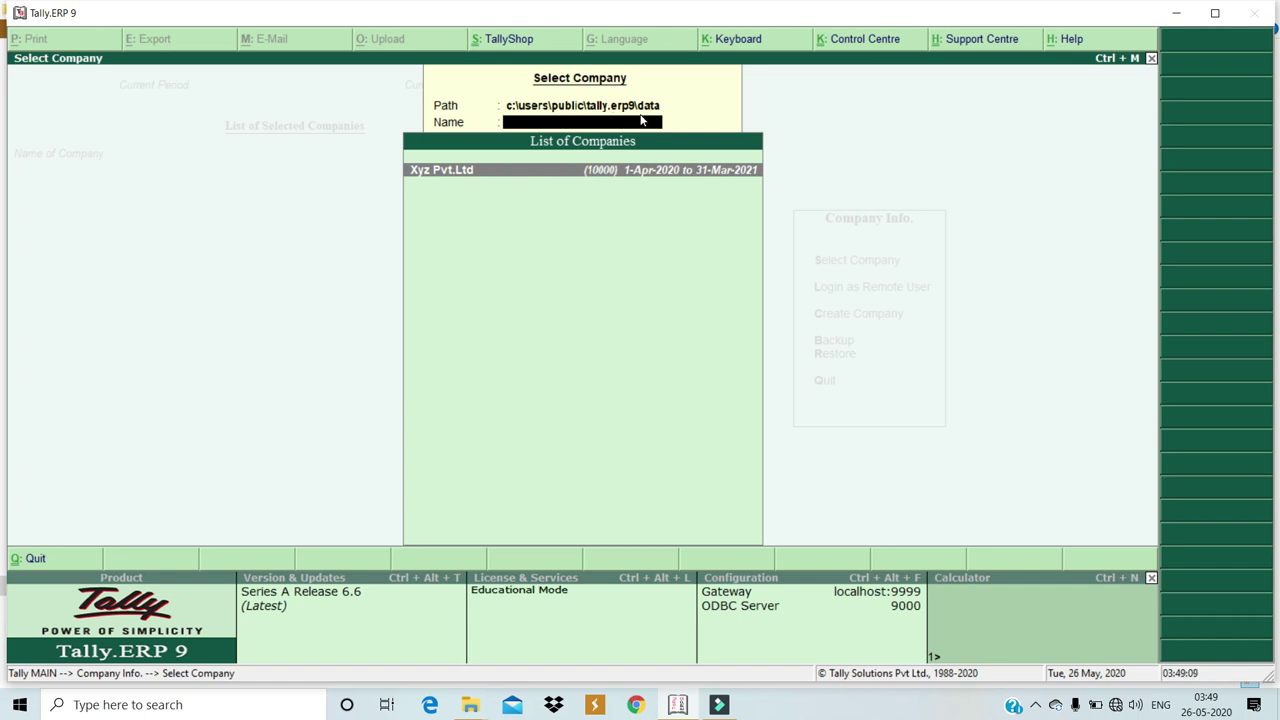
key("Escape")
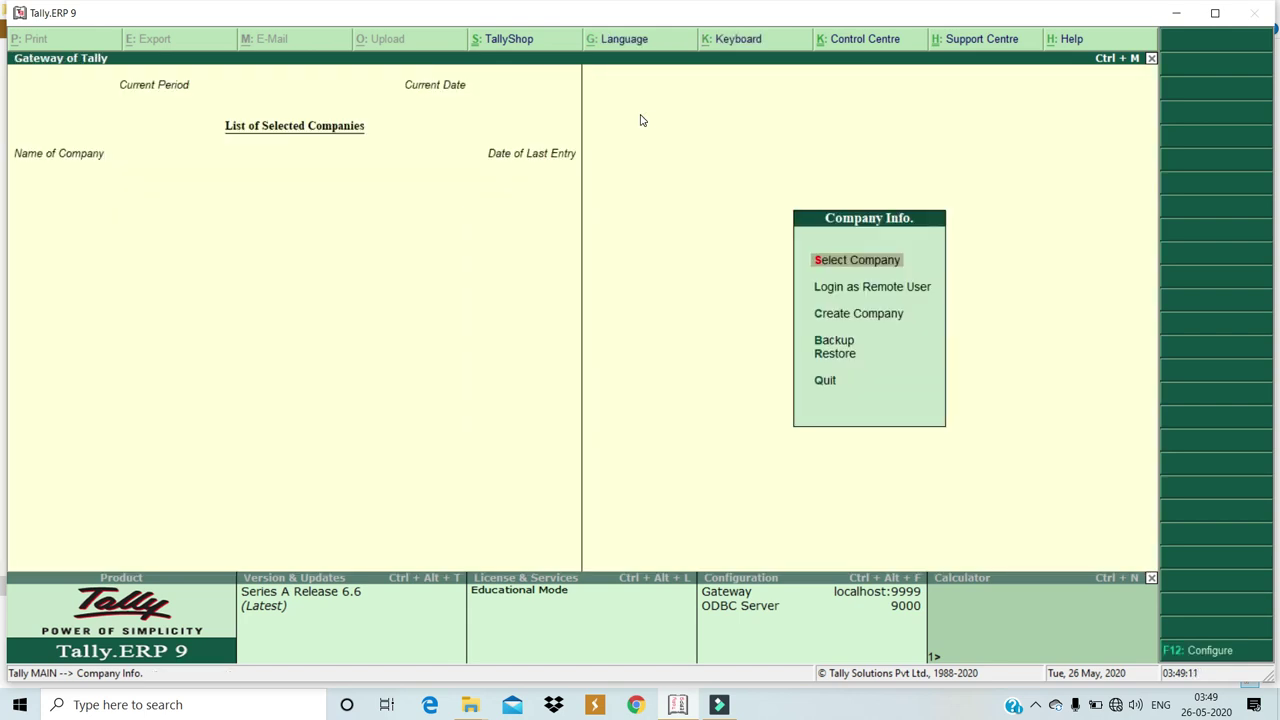
Start creating a second company named Abc Pvt.Ltd in the default data directory
key("Down")
key("Down")
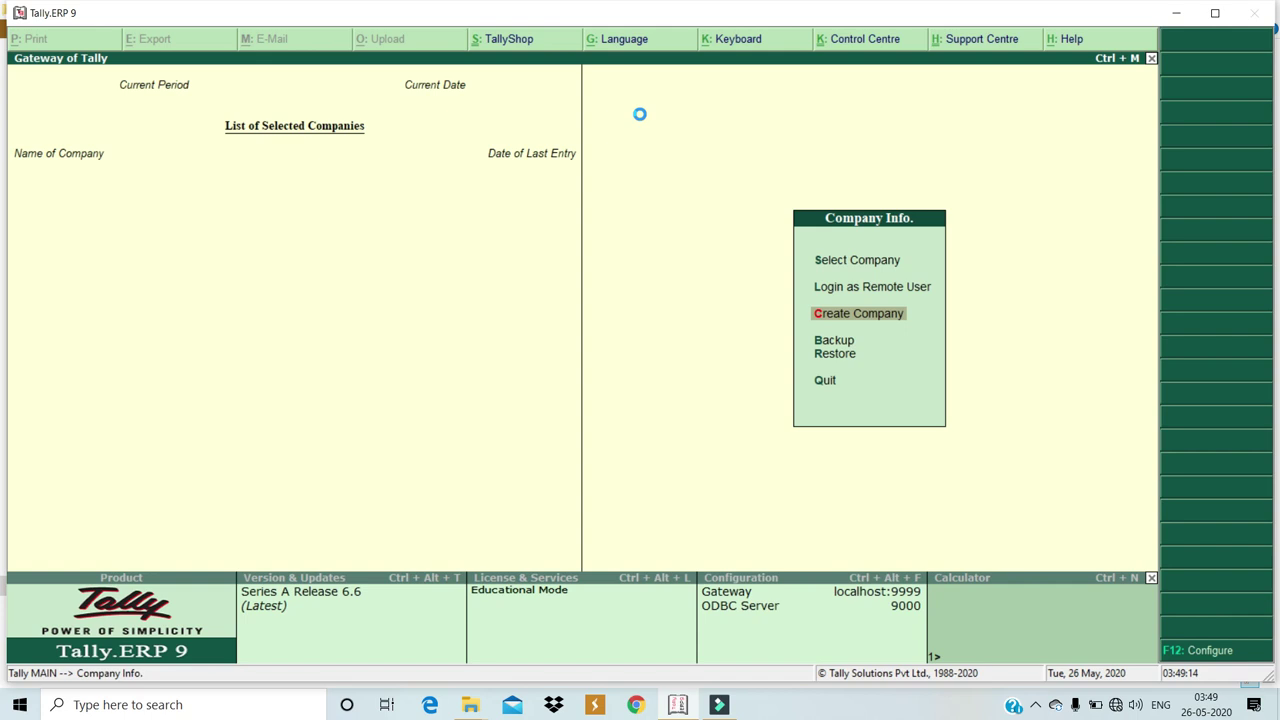
key("Return")
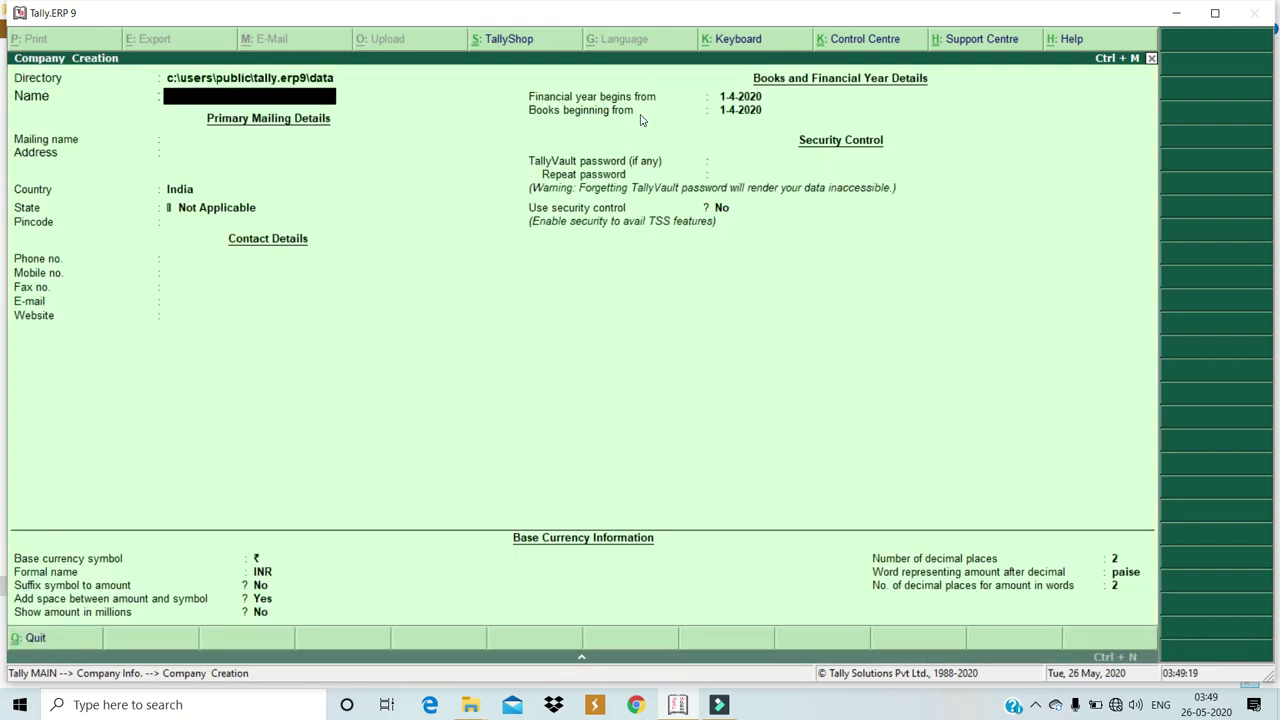
type("A")
type("bc")
type(" Pb")
key("BackSpace")
type("vt.Ltd")
key("Return")
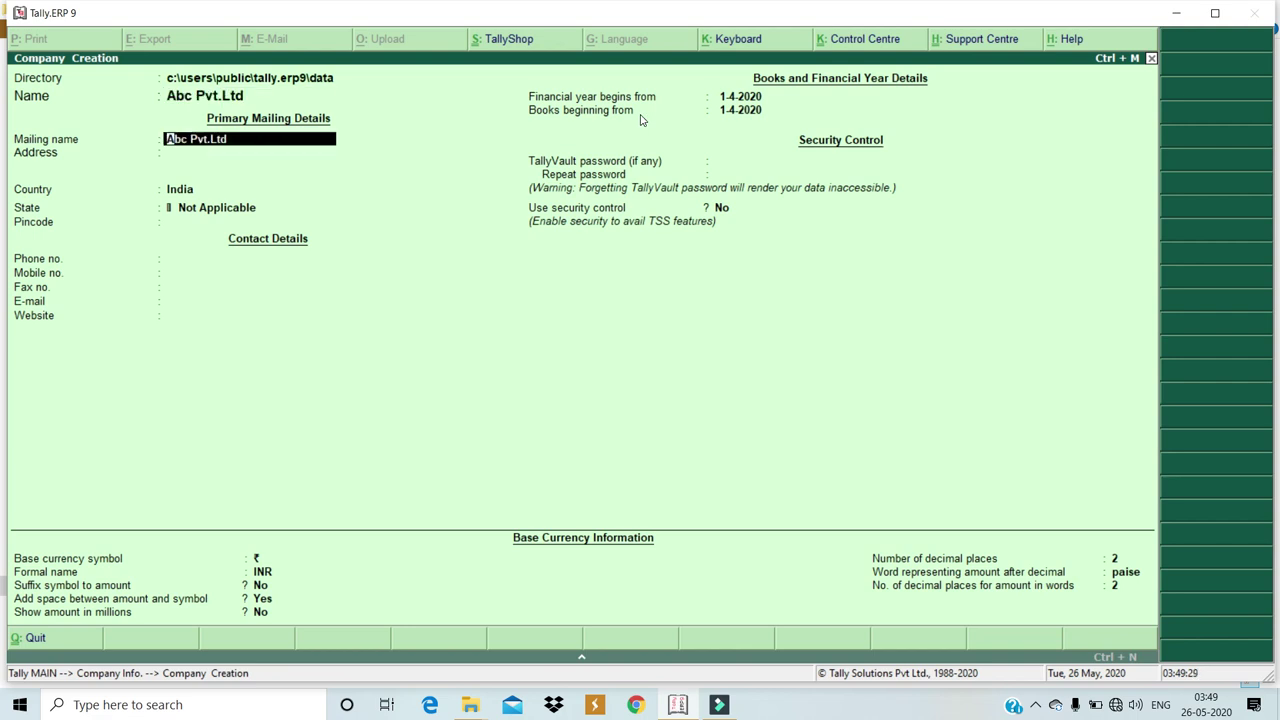
Keep the mailing name and country of Abc Pvt.Ltd, leave the address blank and set the state to Bihar
key("Return")
key("Return")
key("Return")
type("b")
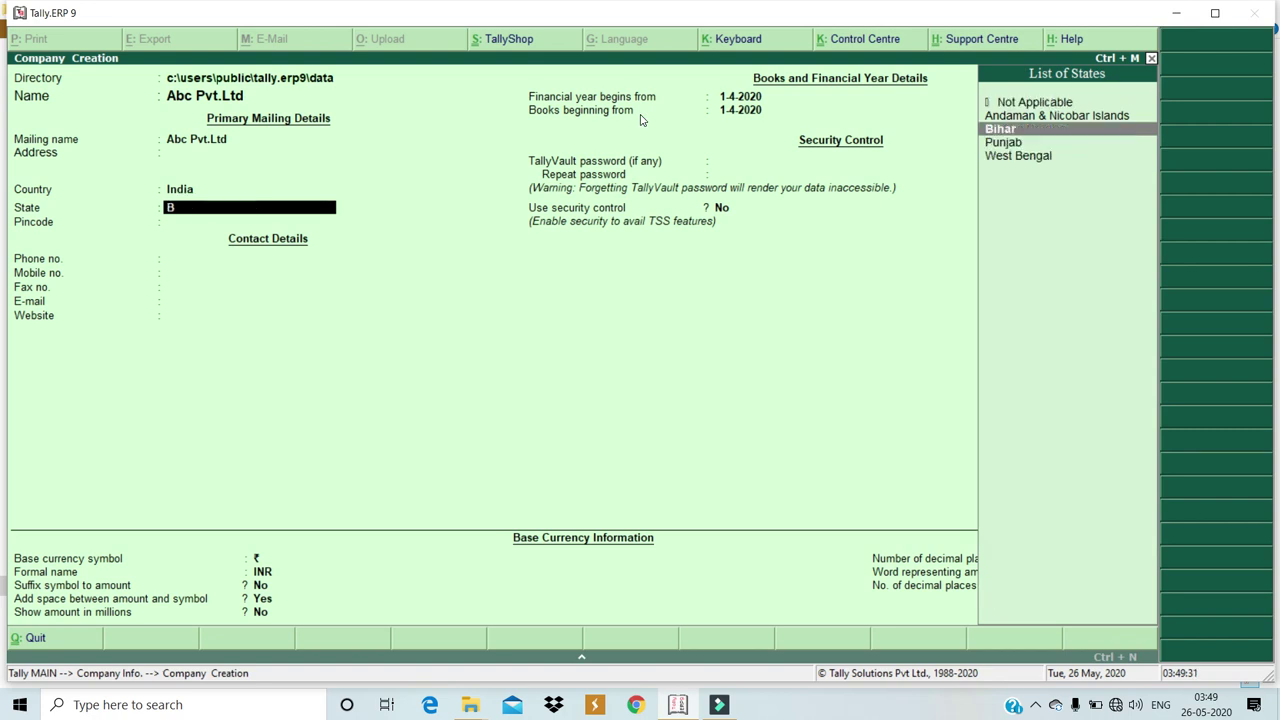
key("Return")
Accept the remaining default details of Abc Pvt.Ltd and save the company
key("Return")
key("Return")
key("Return")
key("Return")
key("Return")
key("Return")
key("Return")
key("Return")
key("Return")
key("Return")
key("Return")
key("Return")
key("Return")
key("Return")
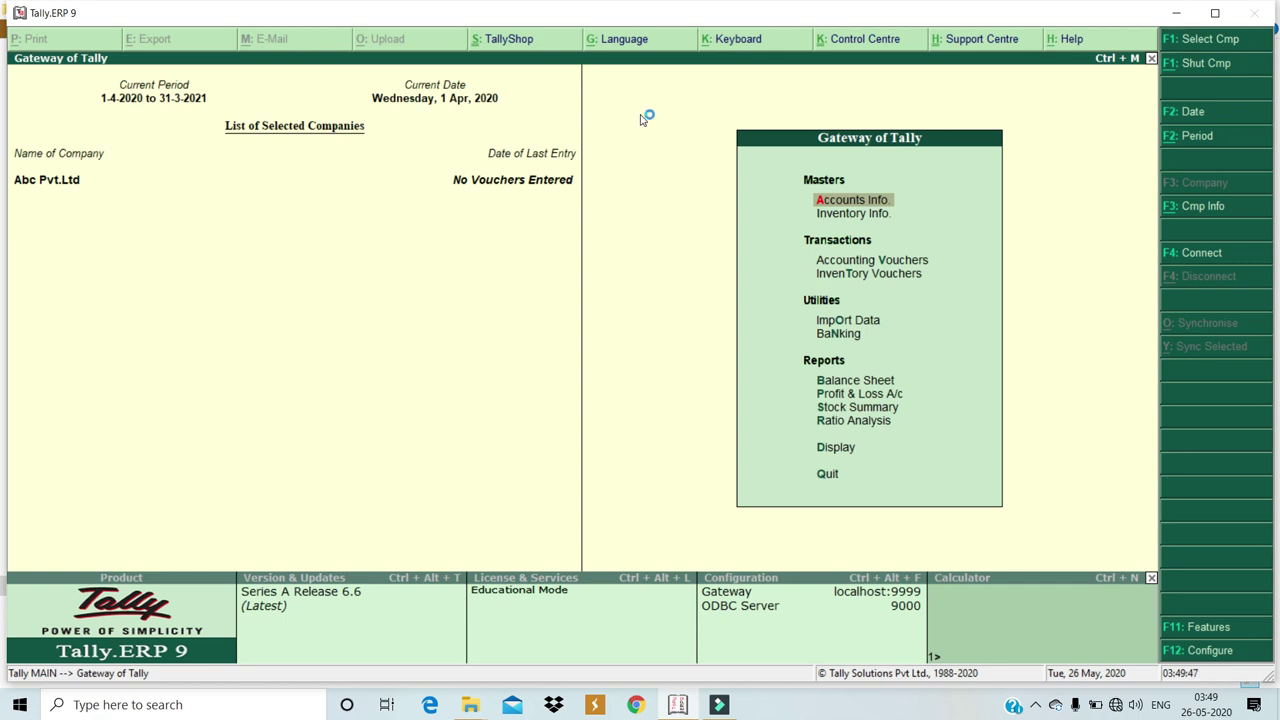
Switch to File Explorer and open C:\Users\Public\Tally.ERP9\Data to compare the folders of both companies
key("super+e")
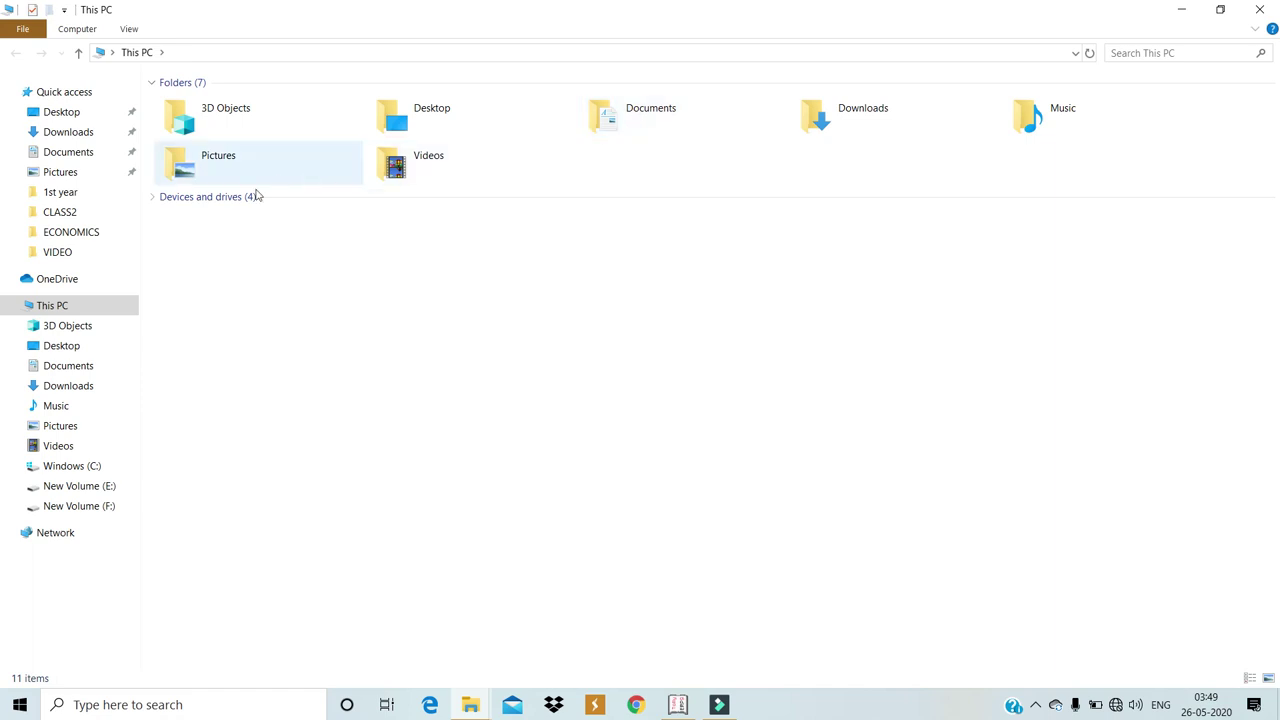
left_click(78, 468)
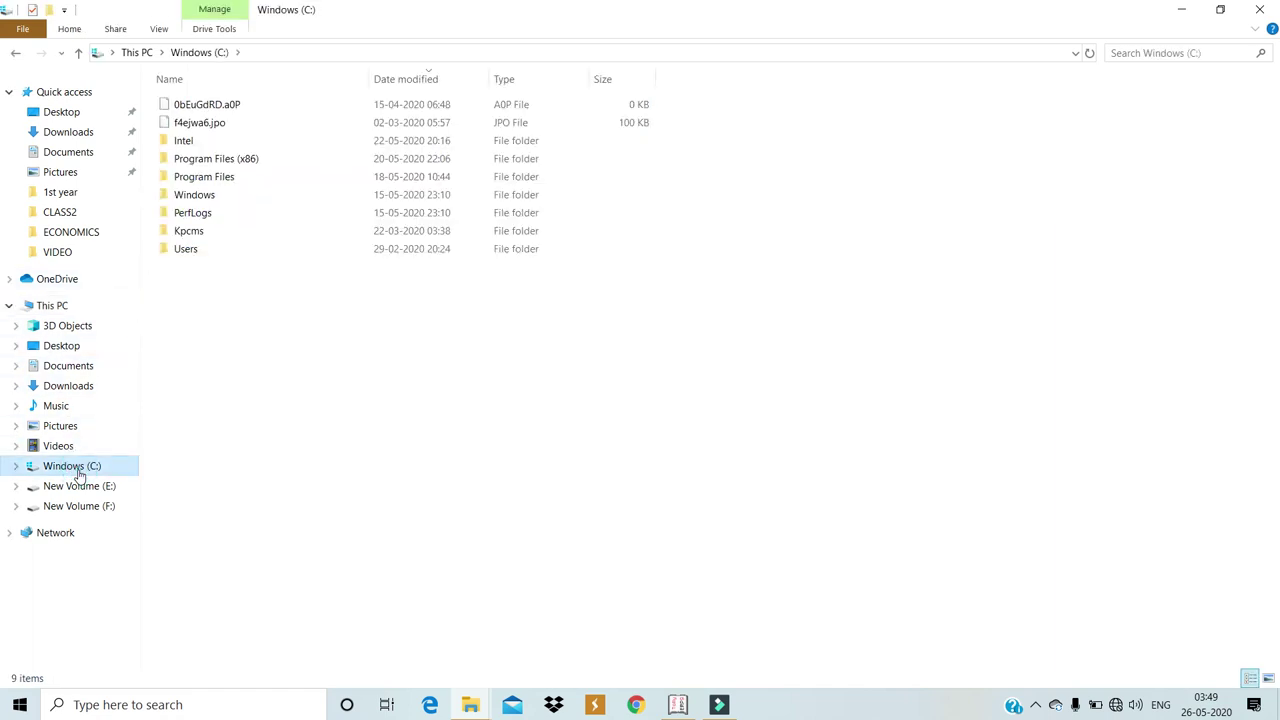
double_click(200, 248)
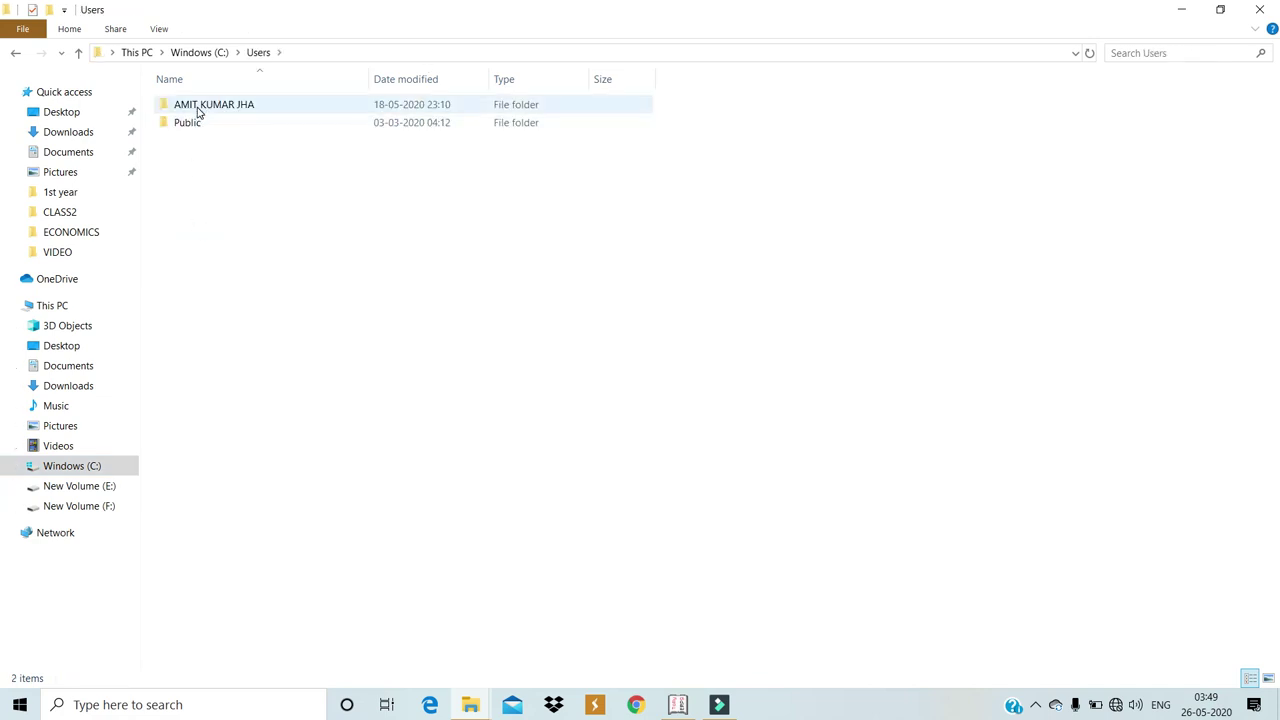
double_click(196, 126)
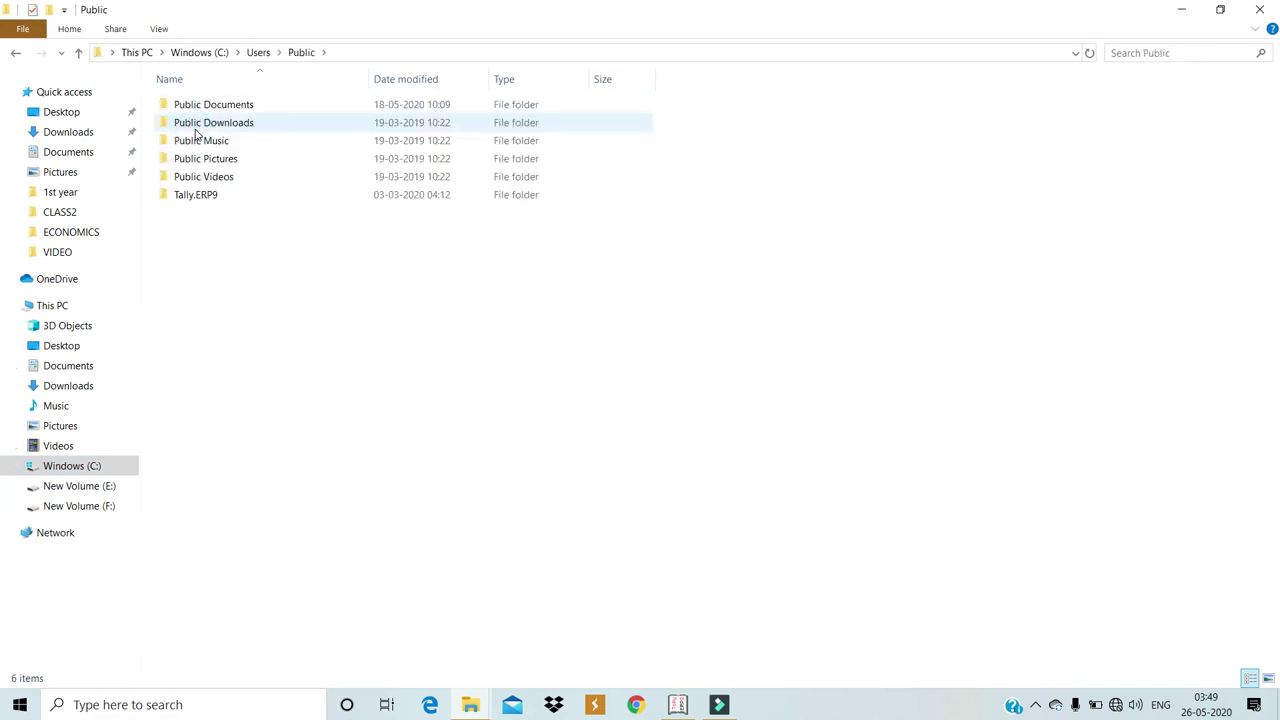
double_click(196, 196)
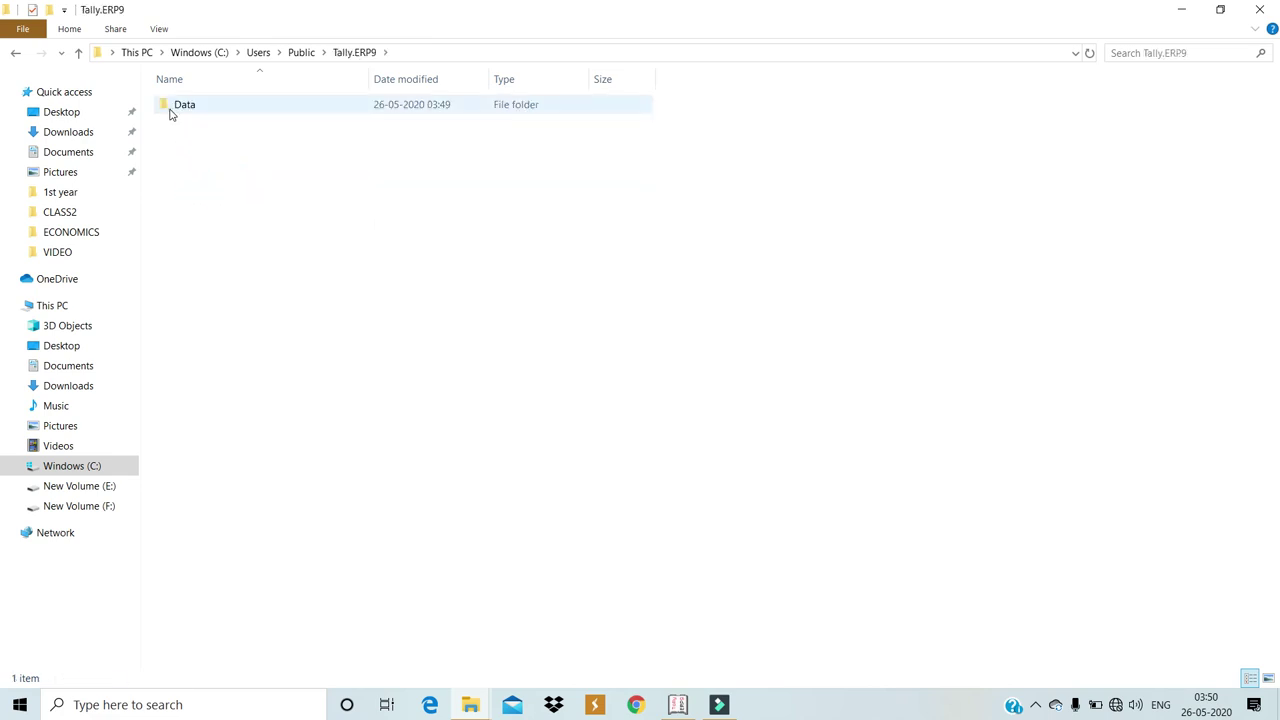
double_click(172, 110)
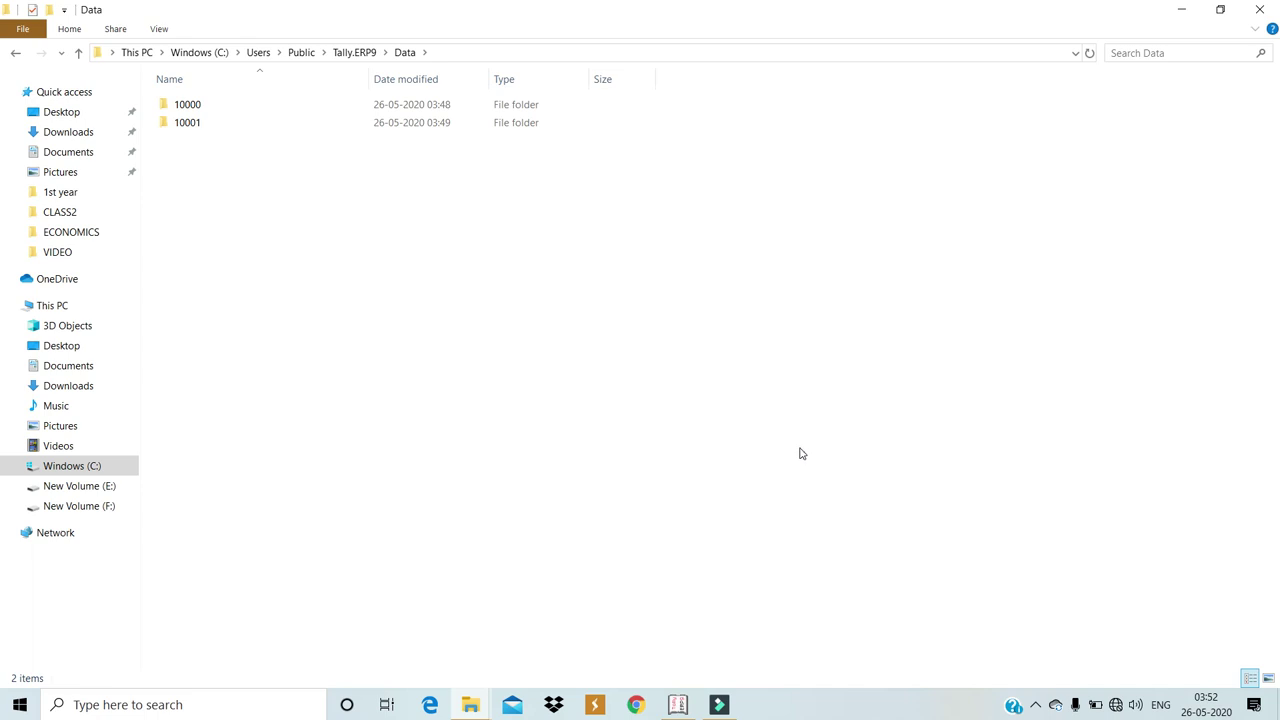
Switch back to Tally.ERP 9, open Abc Pvt.Ltd for alteration and delete the company
key("alt")
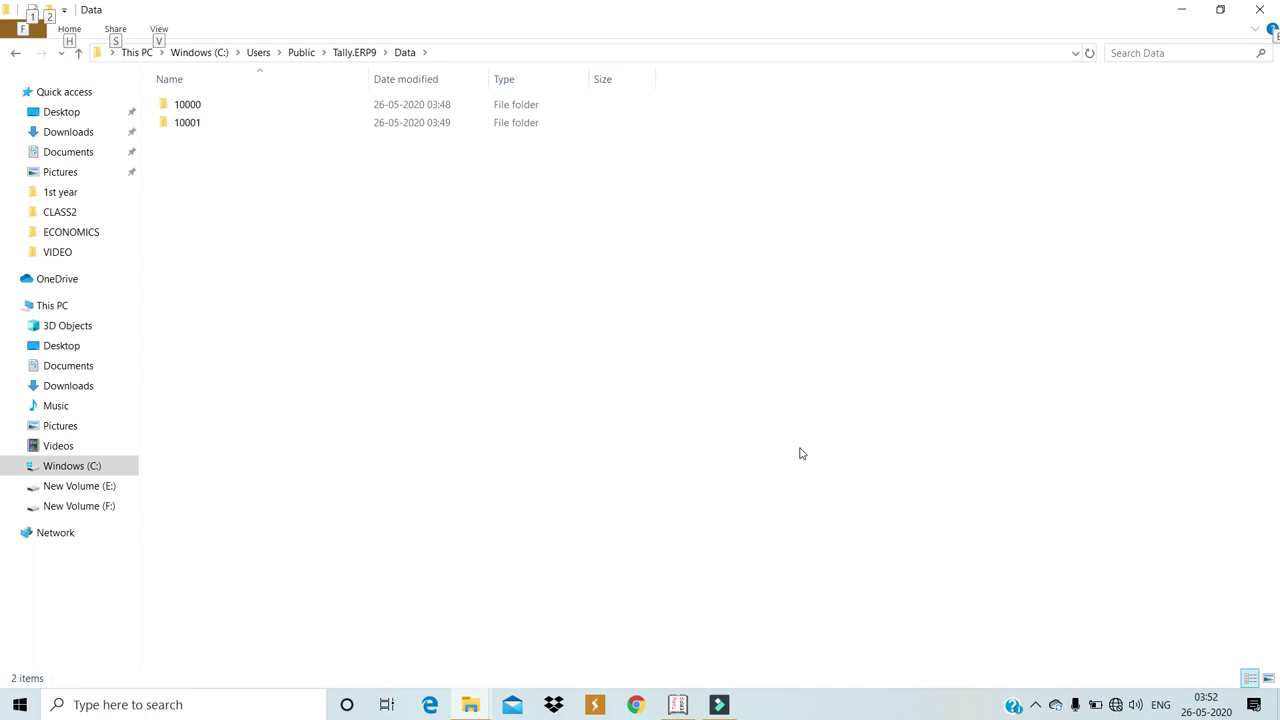
key("alt+Tab")
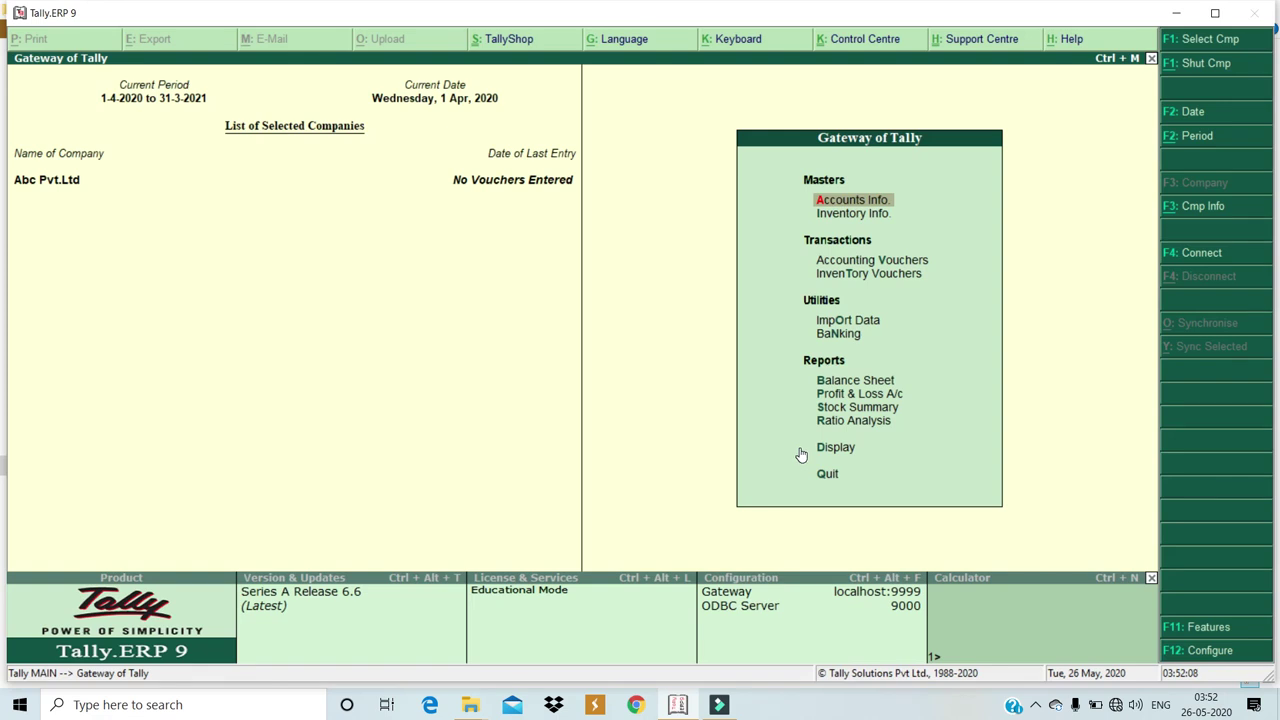
key("Escape")
key("Escape")
key("alt+F3")
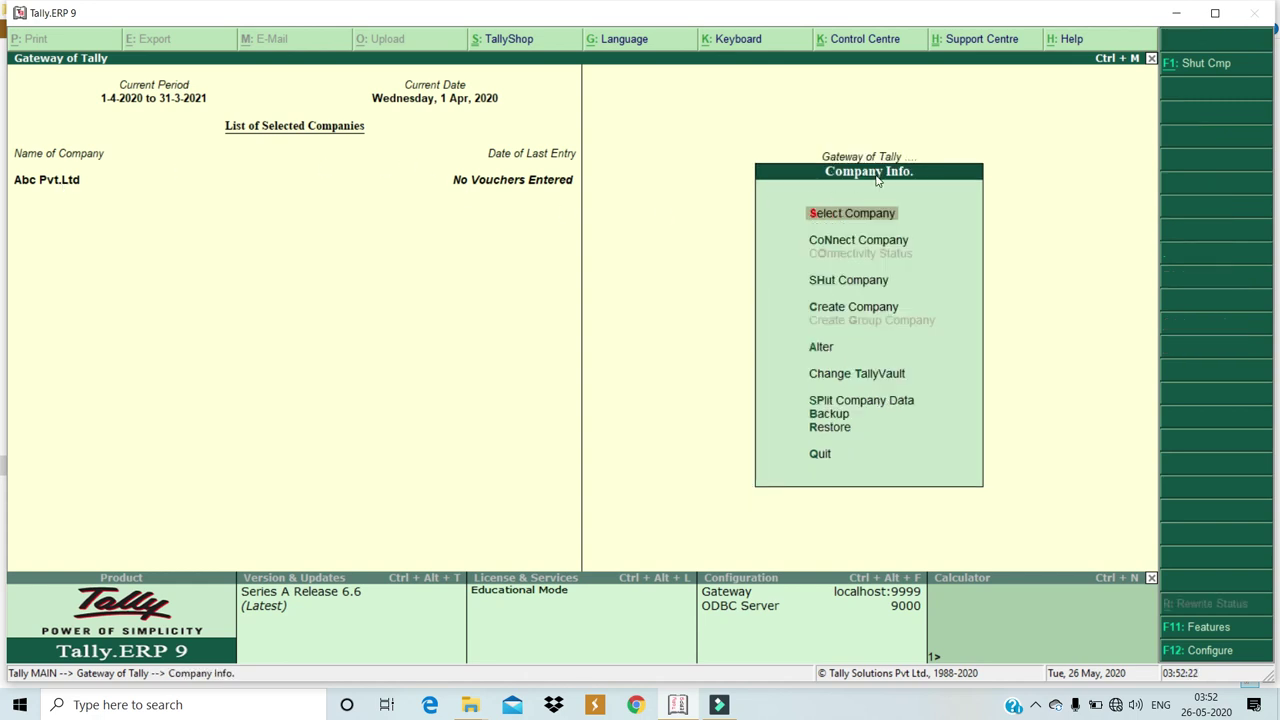
left_click(812, 355)
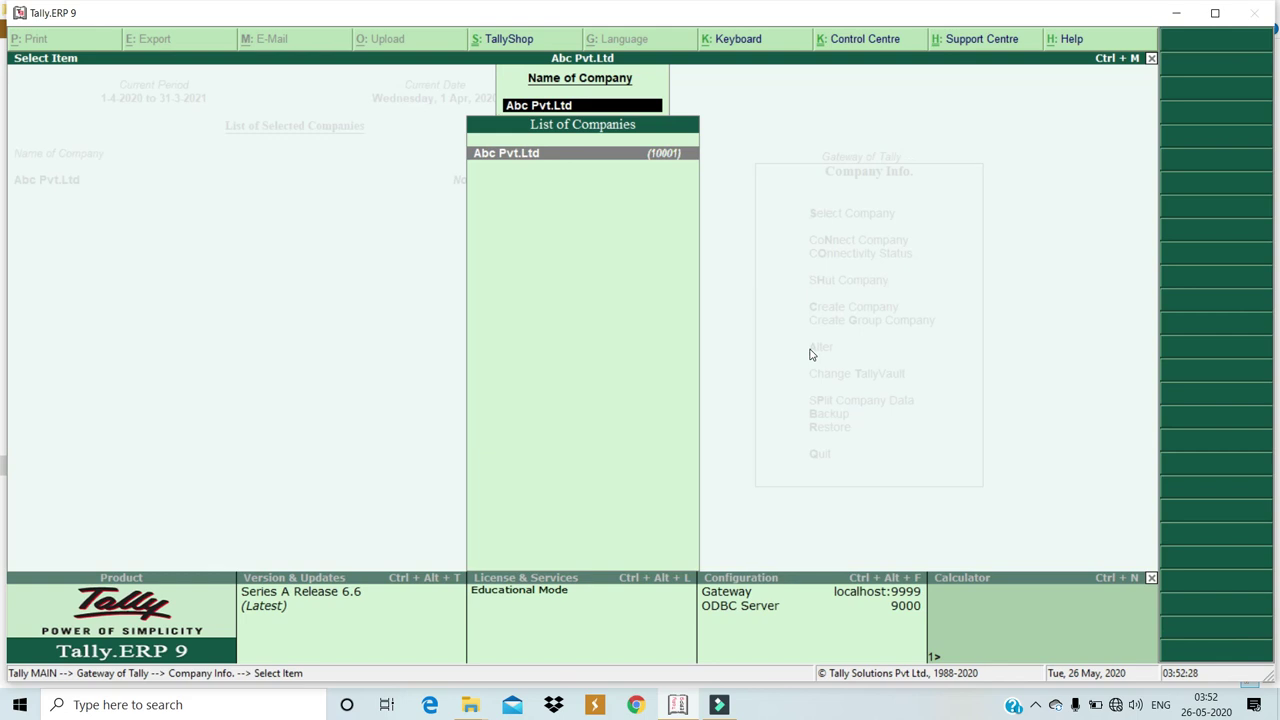
key("Return")
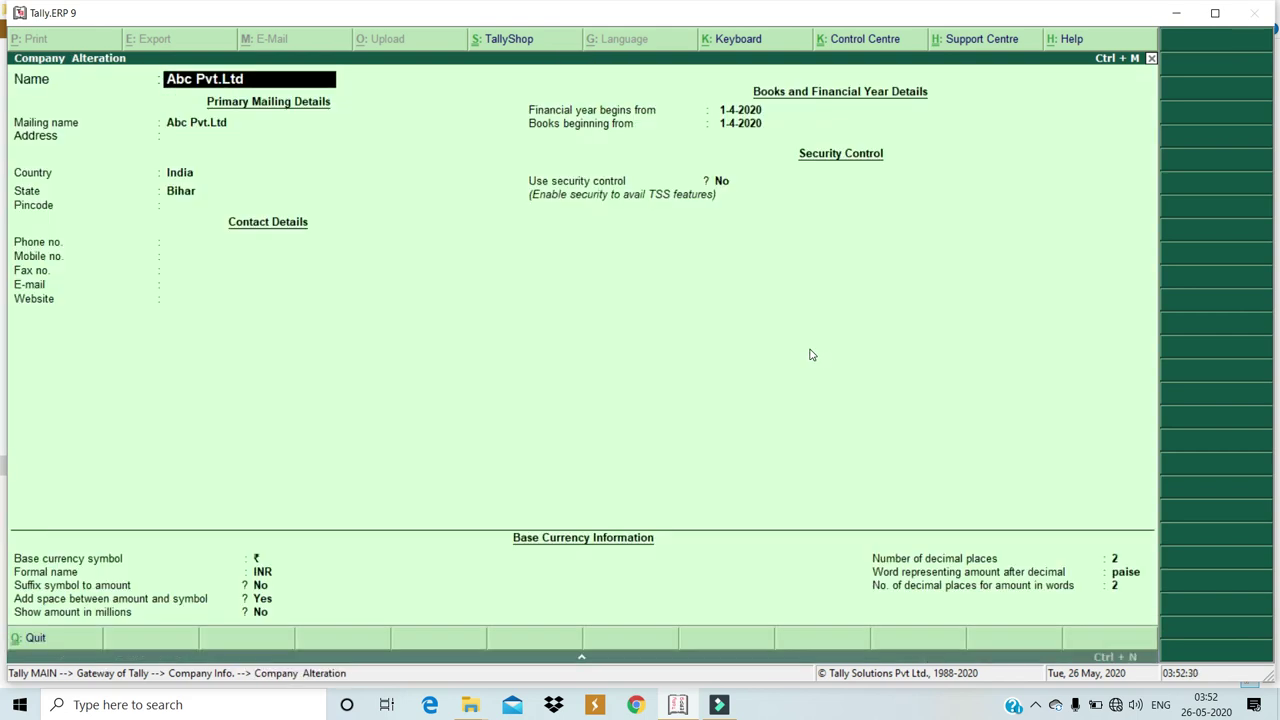
key("alt+d")
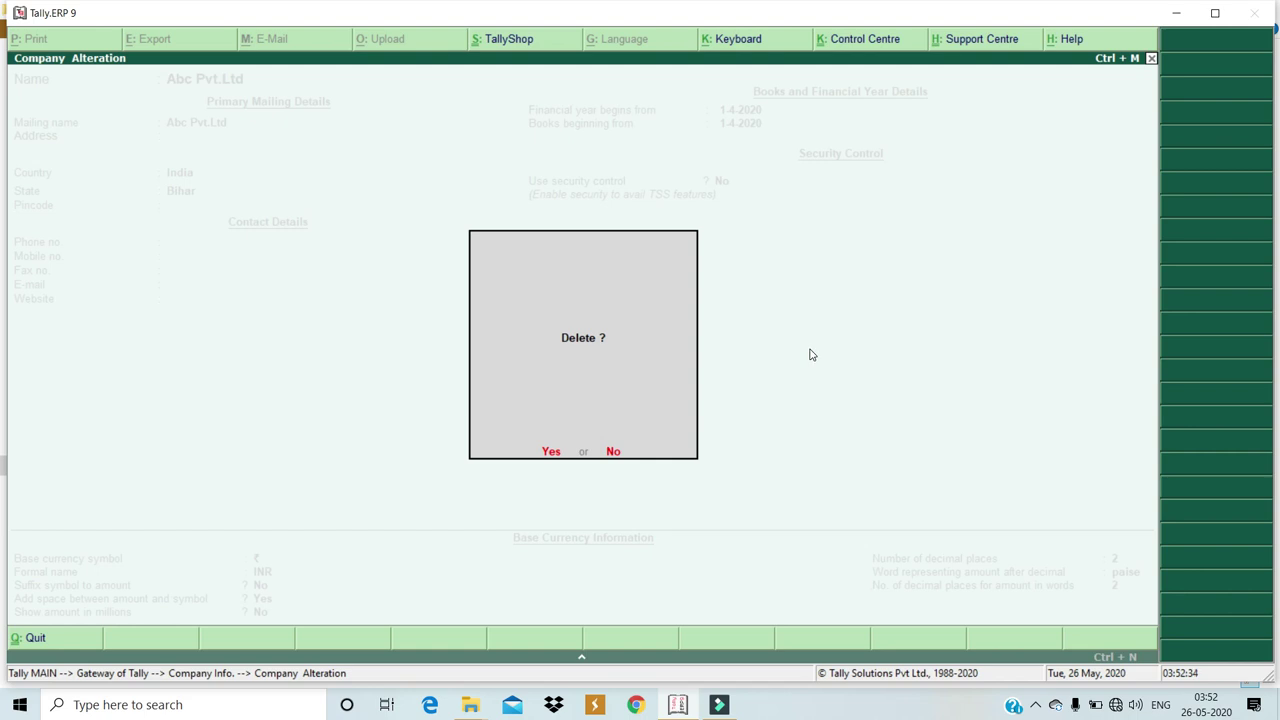
key("Return")
key("Return")
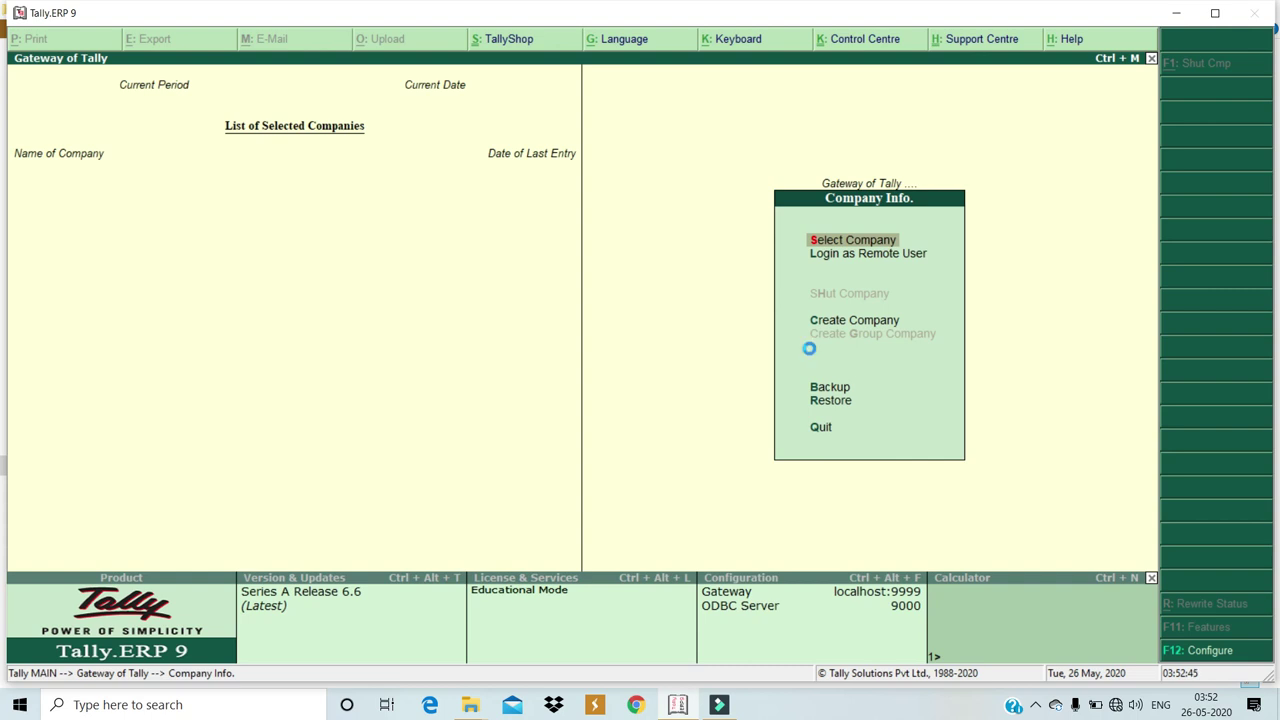
List the companies available for selection, and open C:\Users\Public\Tally.ERP9\Data in File Explorer to check the remaining company folders
key("Return")
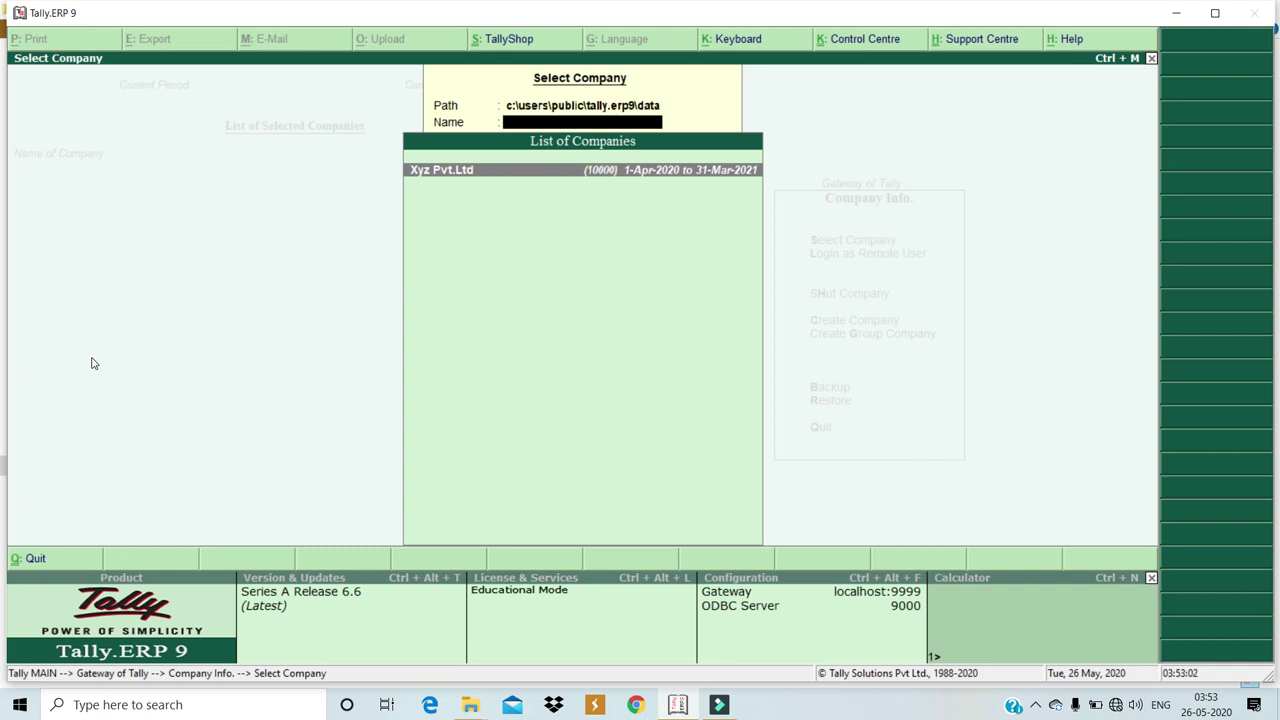
key("super+e")
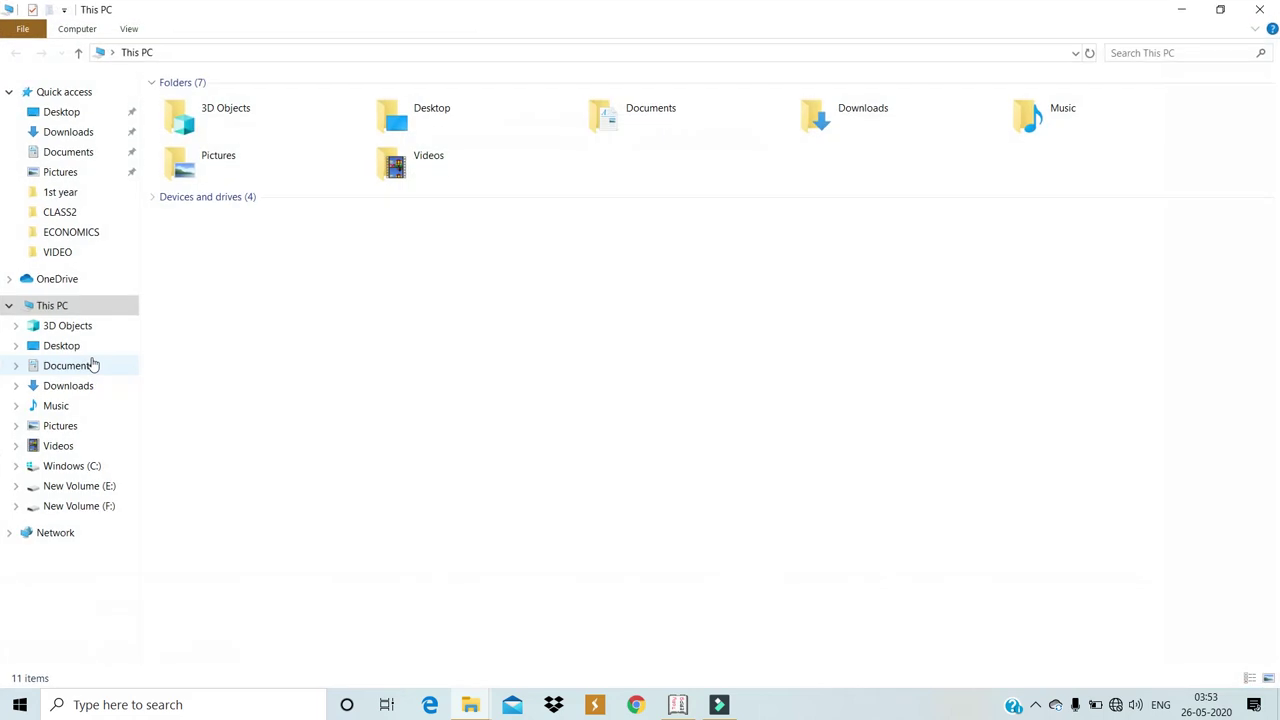
left_click(72, 470)
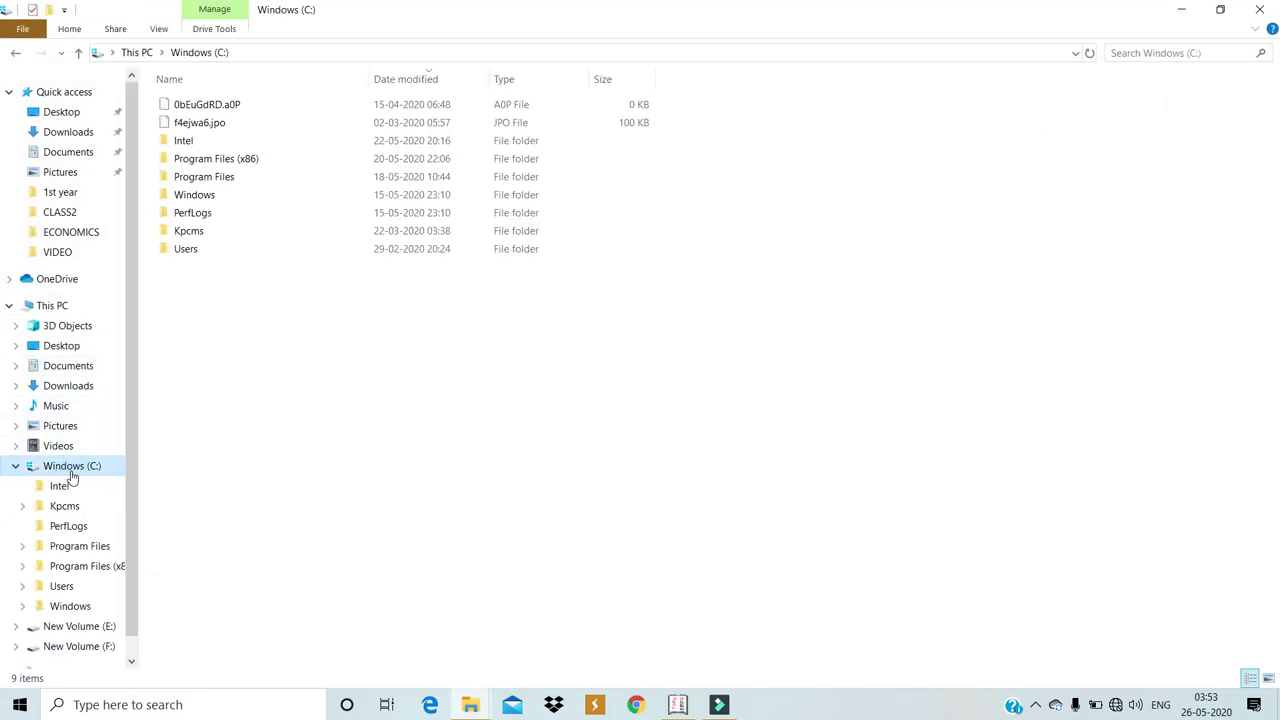
double_click(187, 250)
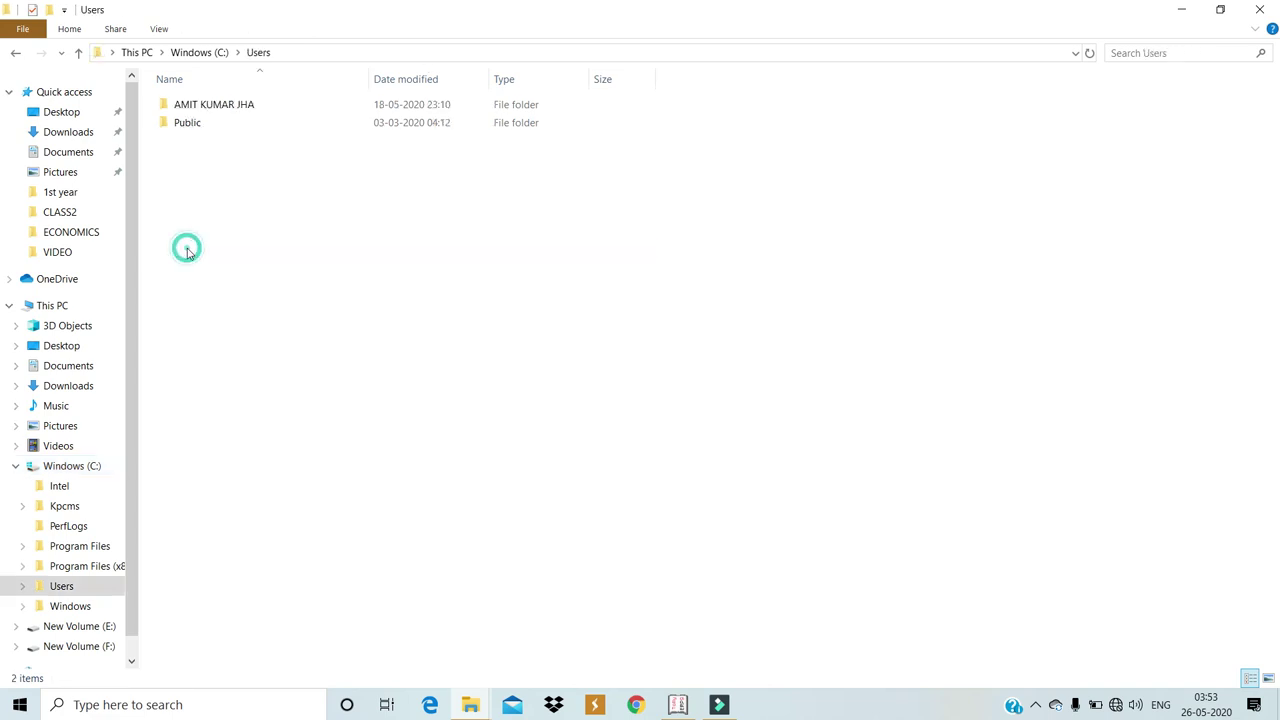
double_click(185, 123)
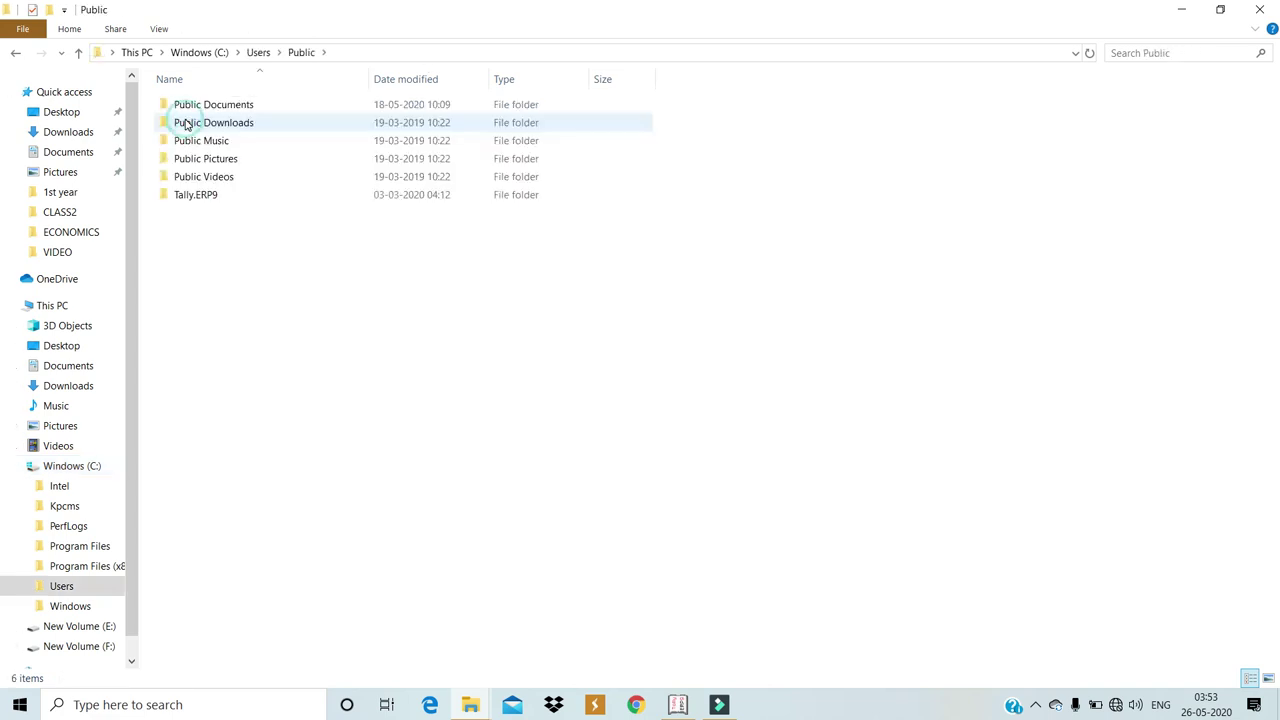
left_click(186, 196)
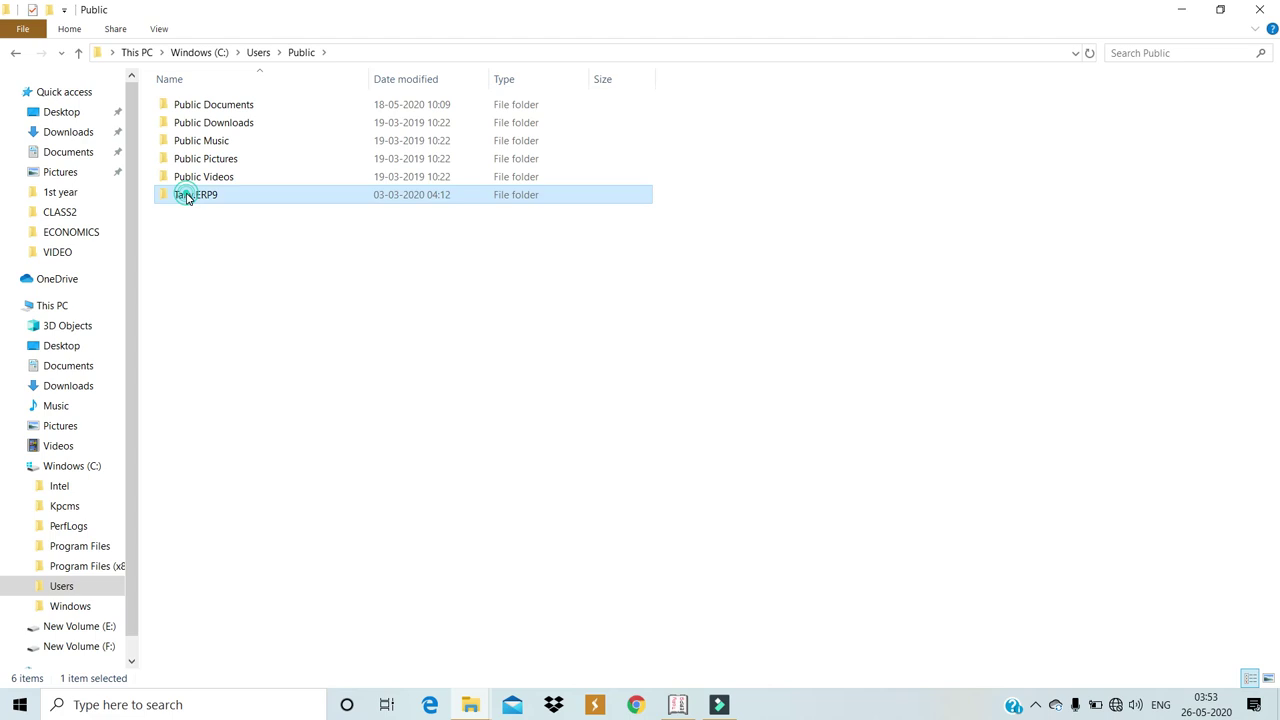
double_click(186, 196)
double_click(171, 106)
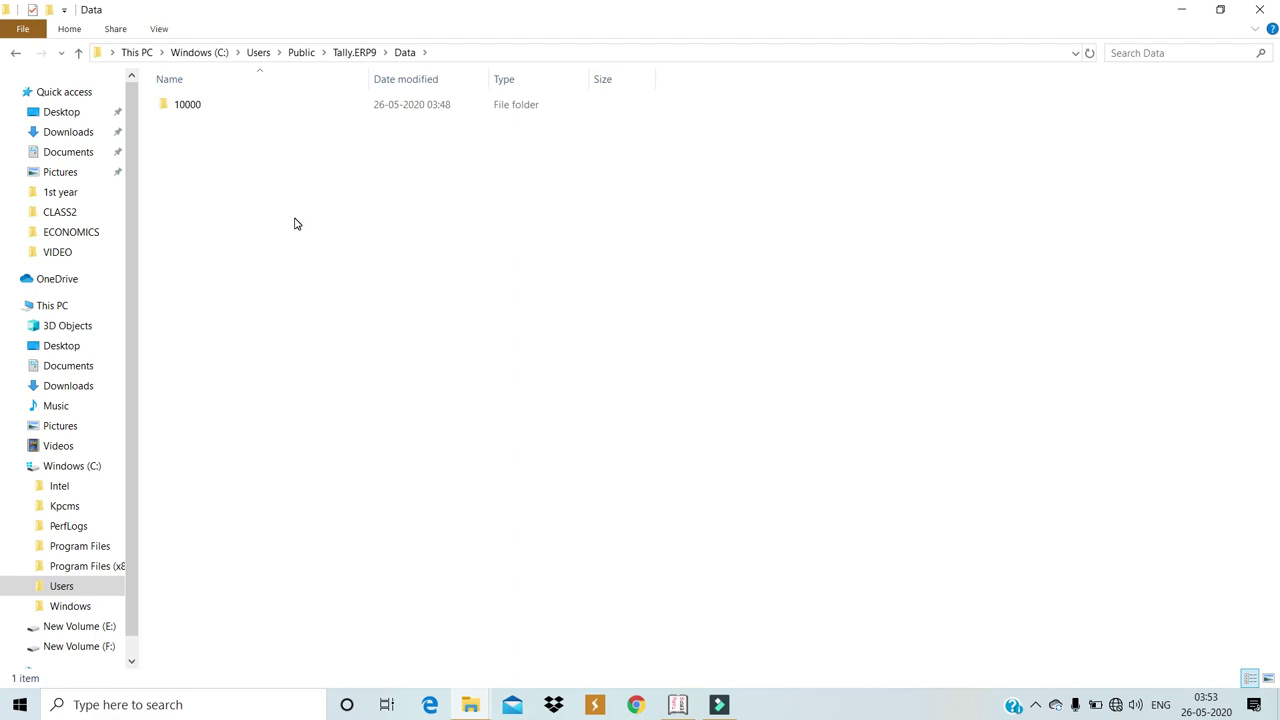
Switch back to Tally.ERP 9, leave the company selection and start creating a new company
mouse_move(678, 708)
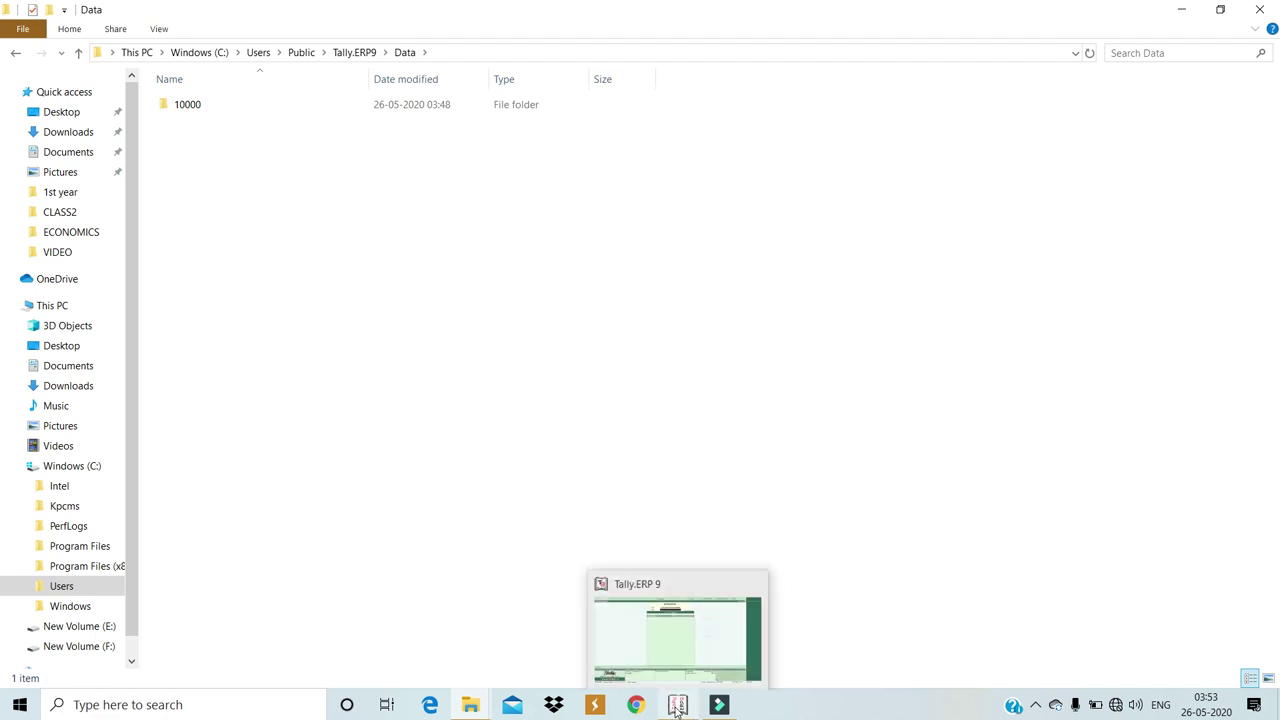
left_click(673, 641)
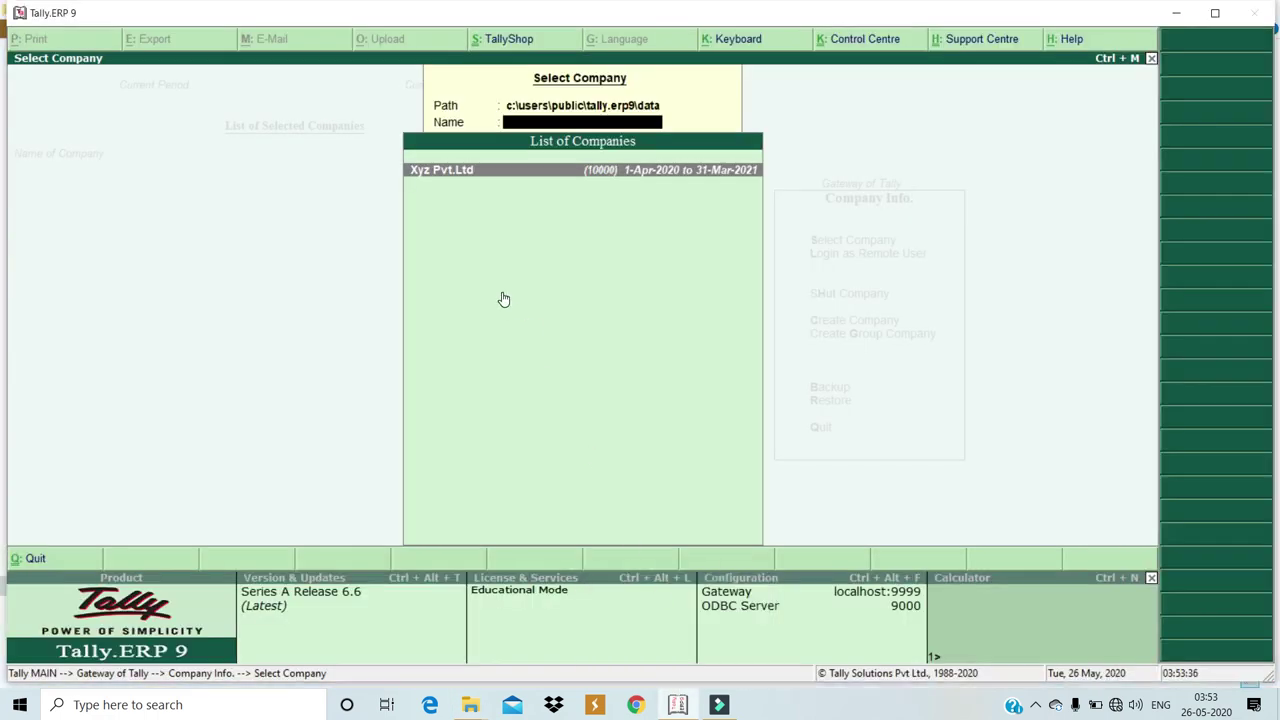
key("Escape")
key("Escape")
key("n")
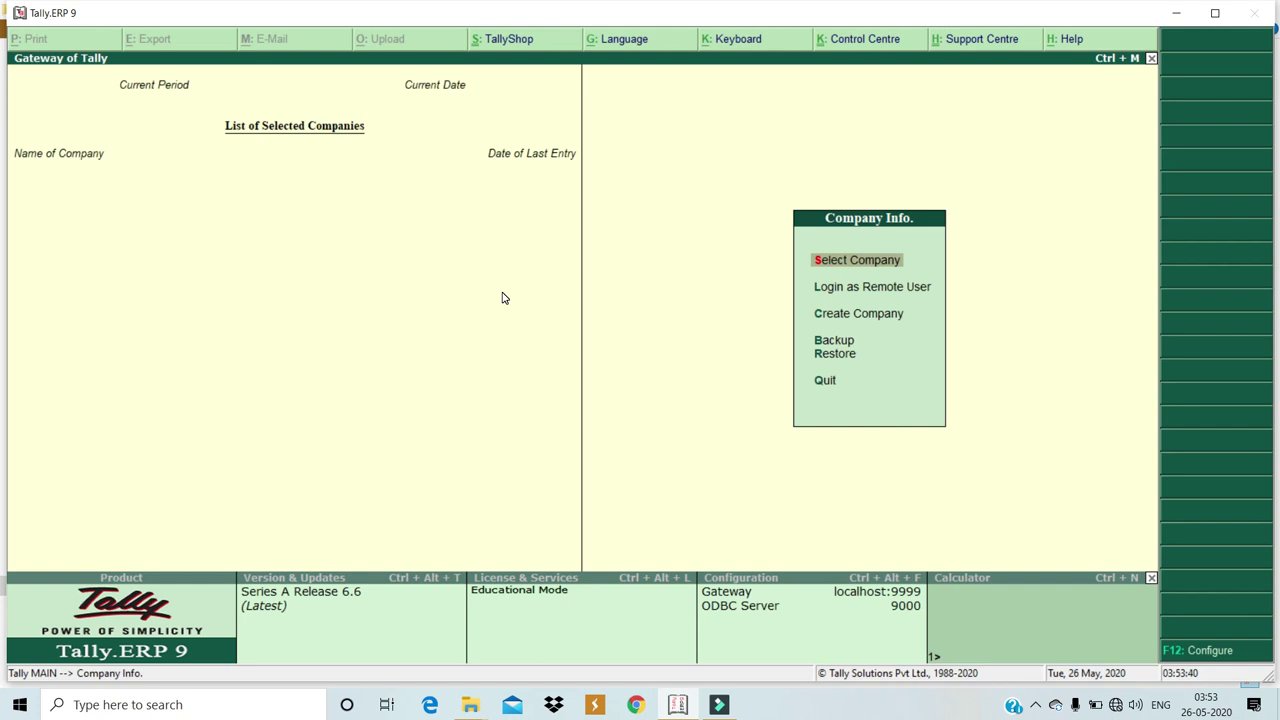
key("Down")
key("Down")
key("Down")
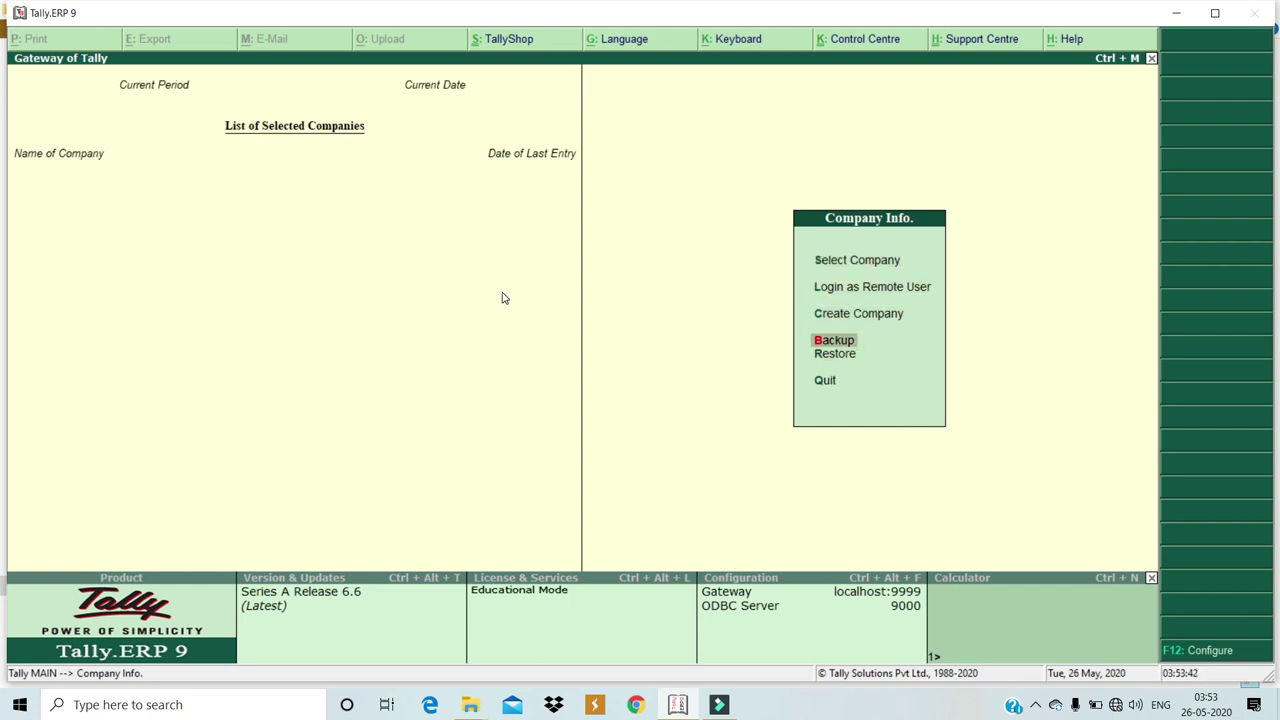
key("Up")
key("Return")
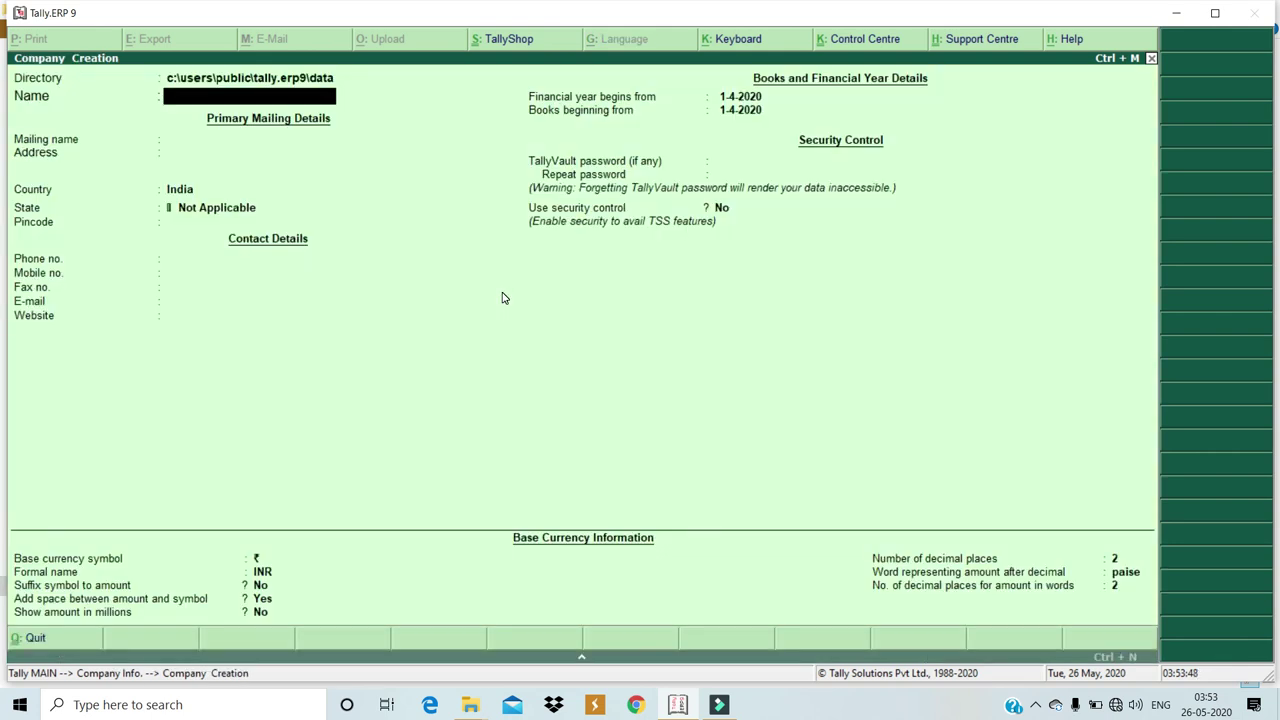
Check the available drives in File Explorer, and set the new company's data directory to e:\patna\bihar in Tally.ERP 9
key("BackSpace")
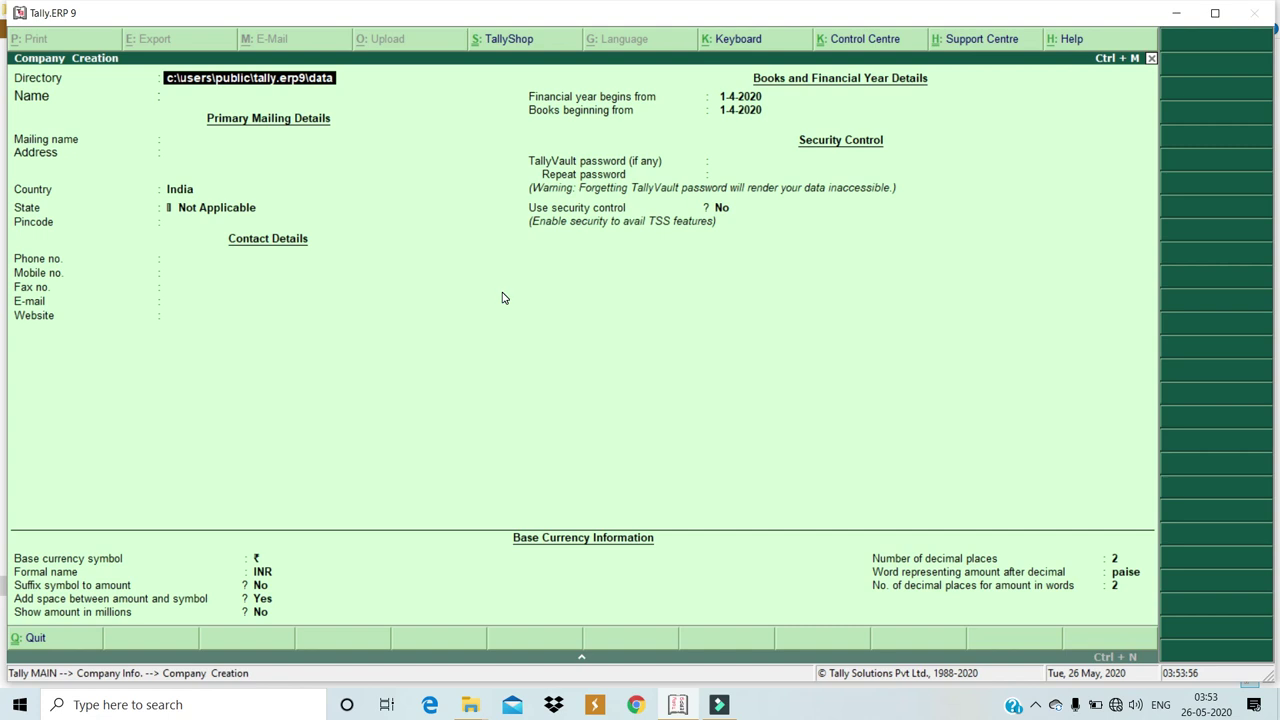
key("BackSpace")
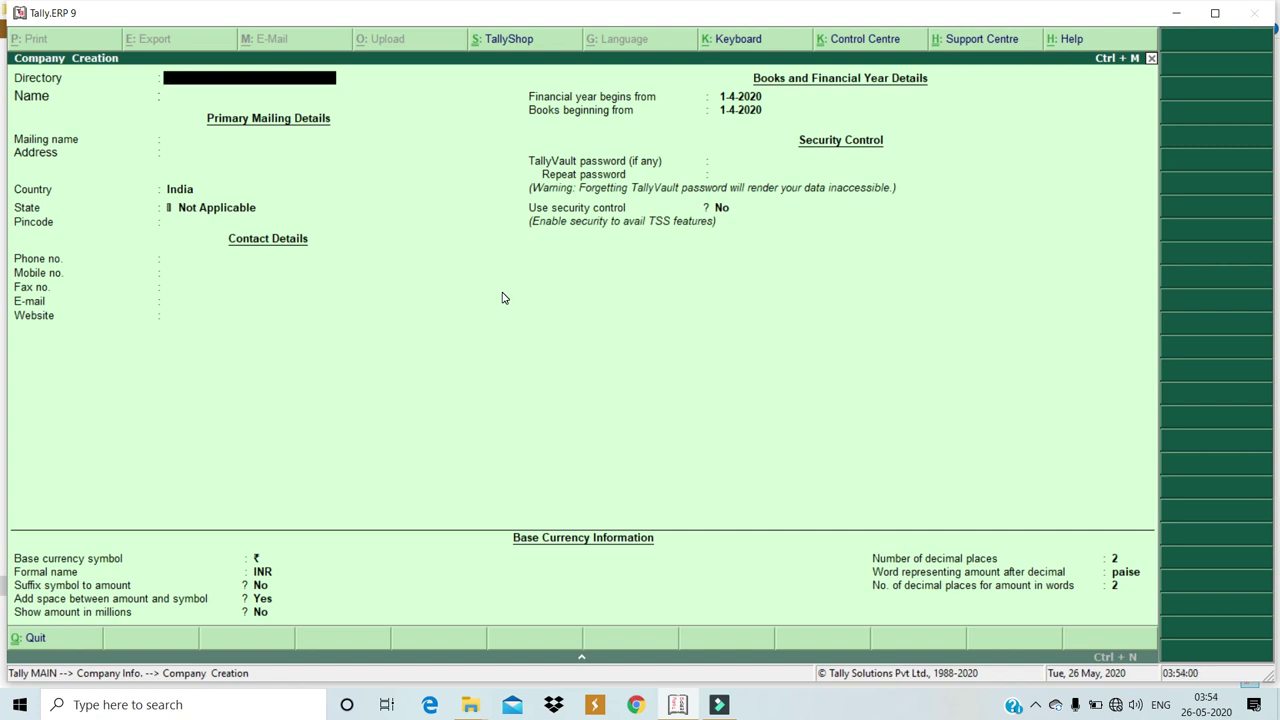
key("super+e")
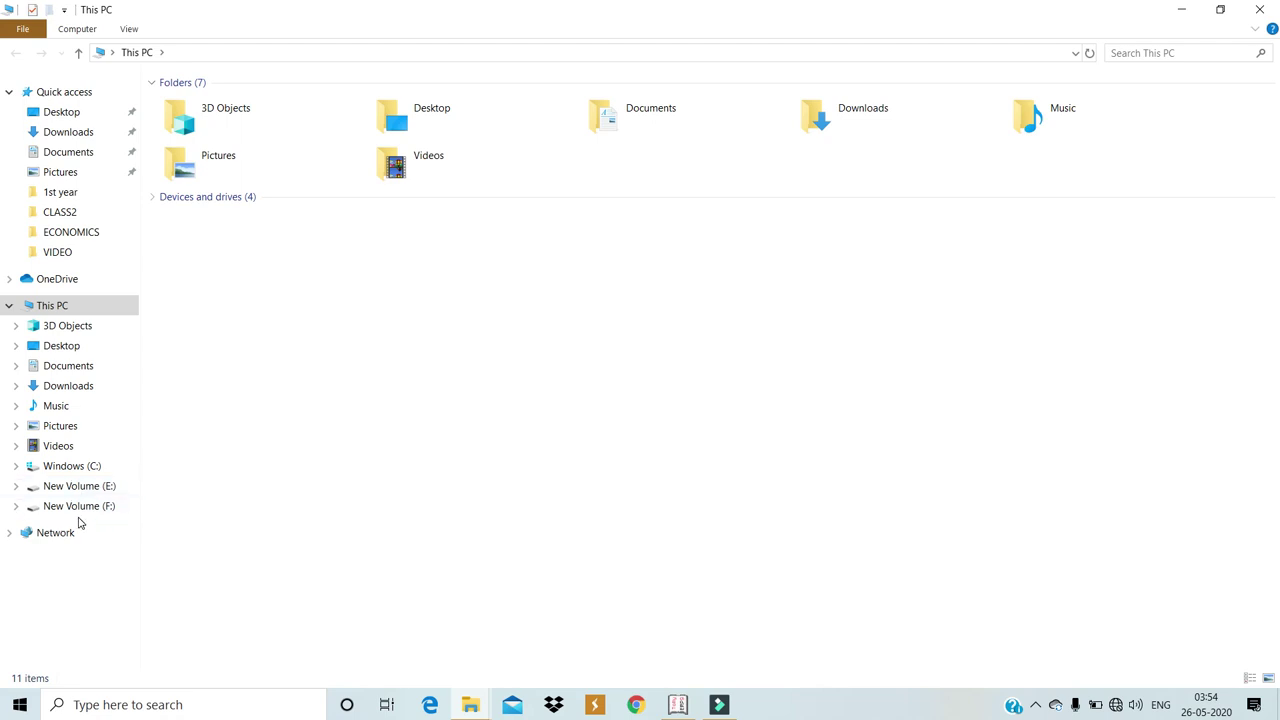
key("alt+Tab")
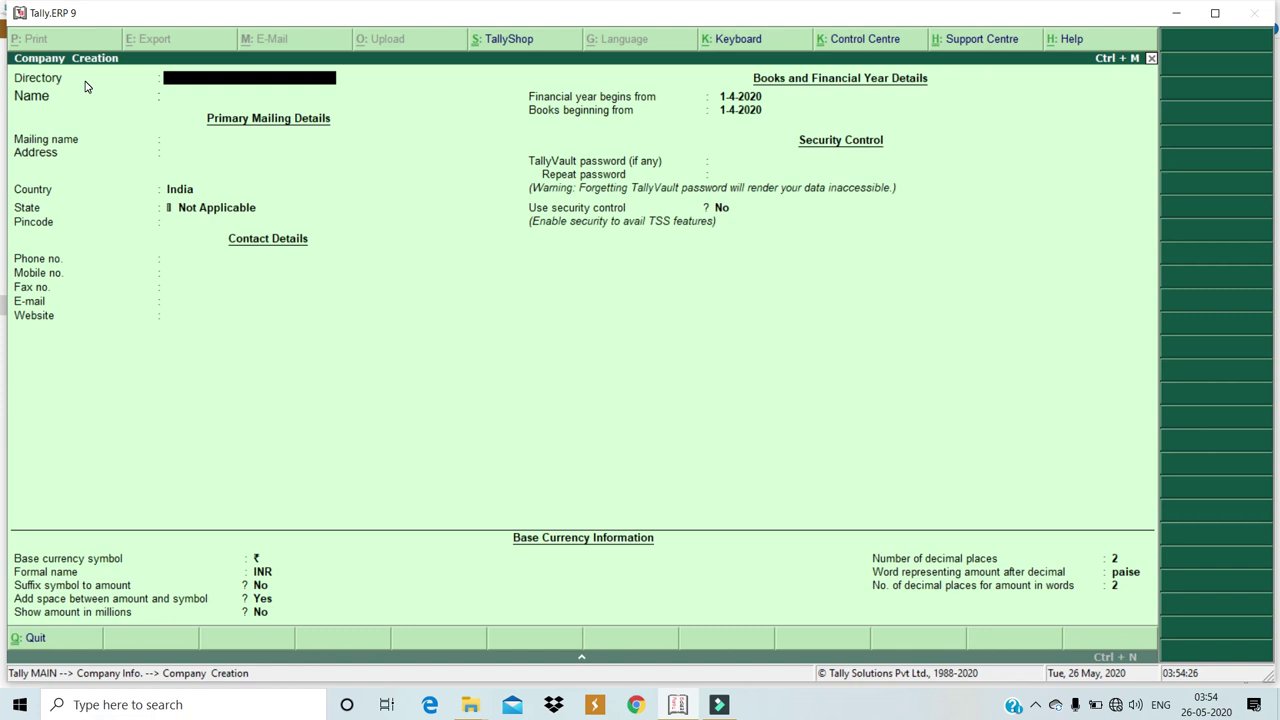
type("e:\\")
type("patna\\bihar")
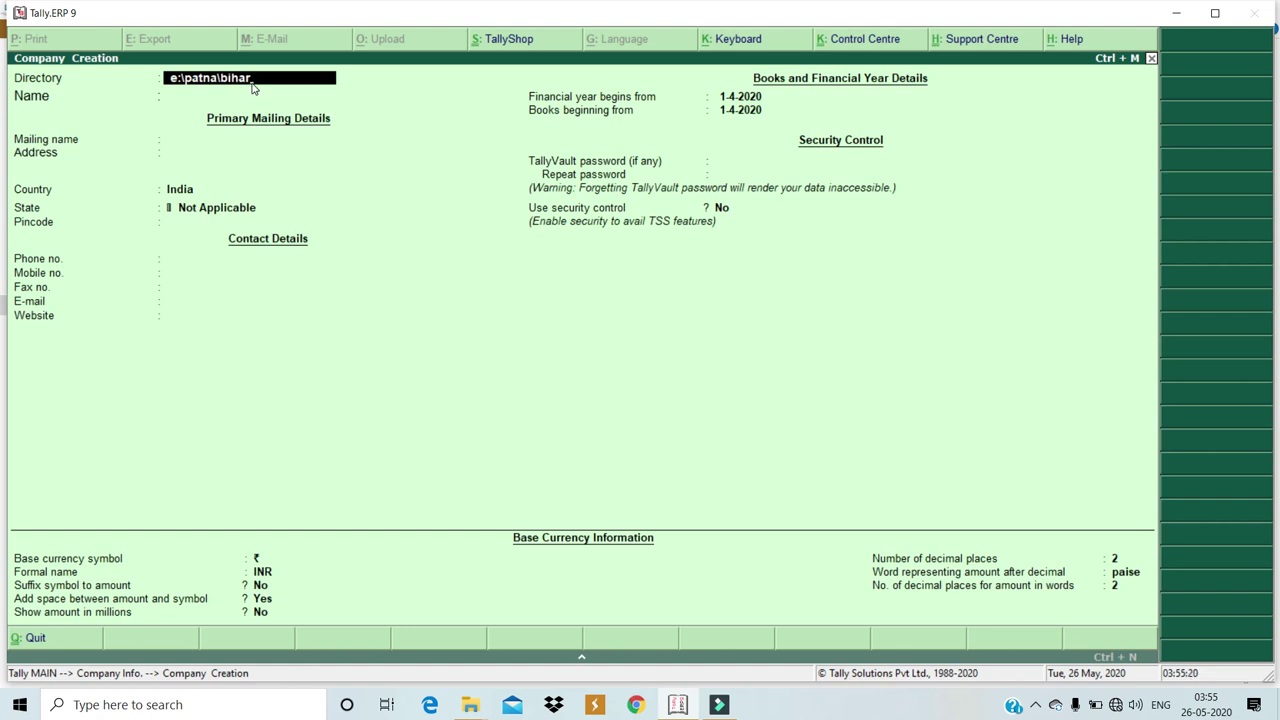
key("Return")
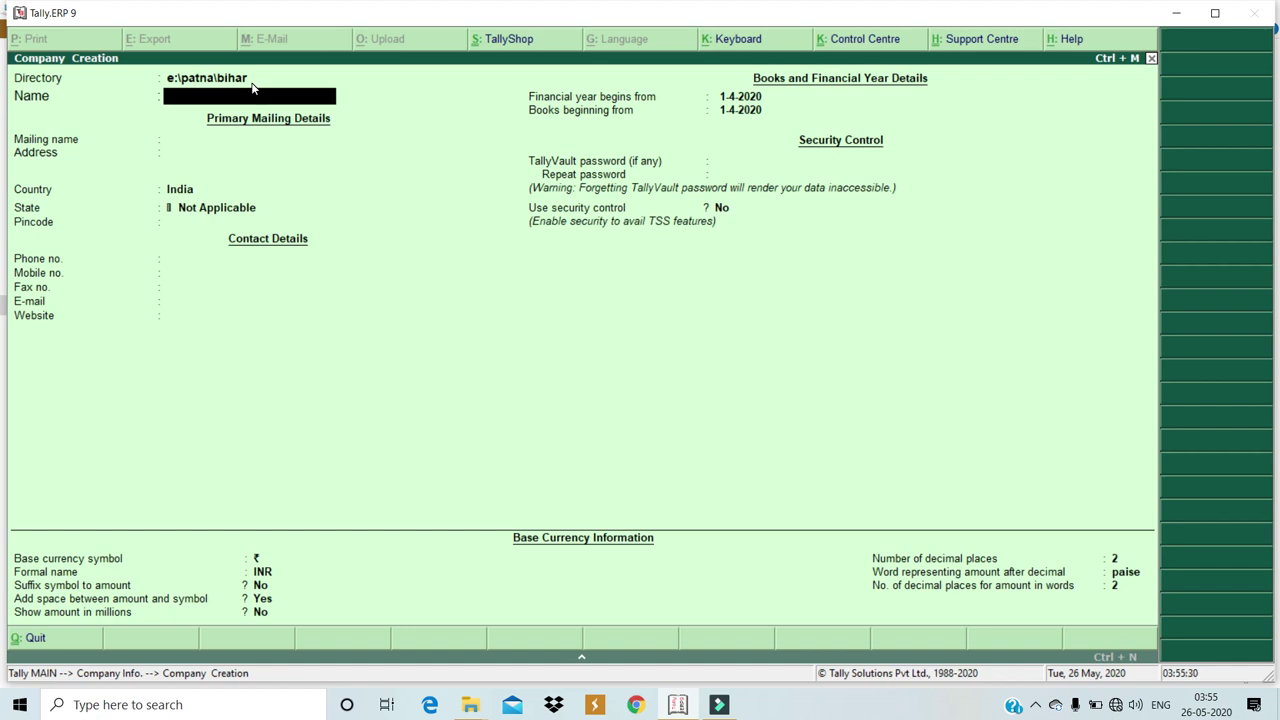
Name the company A2z Pvt.Ltd, keep the default mailing name and country, leave the address blank and set the state to Bihar
type("A2z Pvt.Ltd")
key("Return")
key("Return")
key("Return")
key("Return")
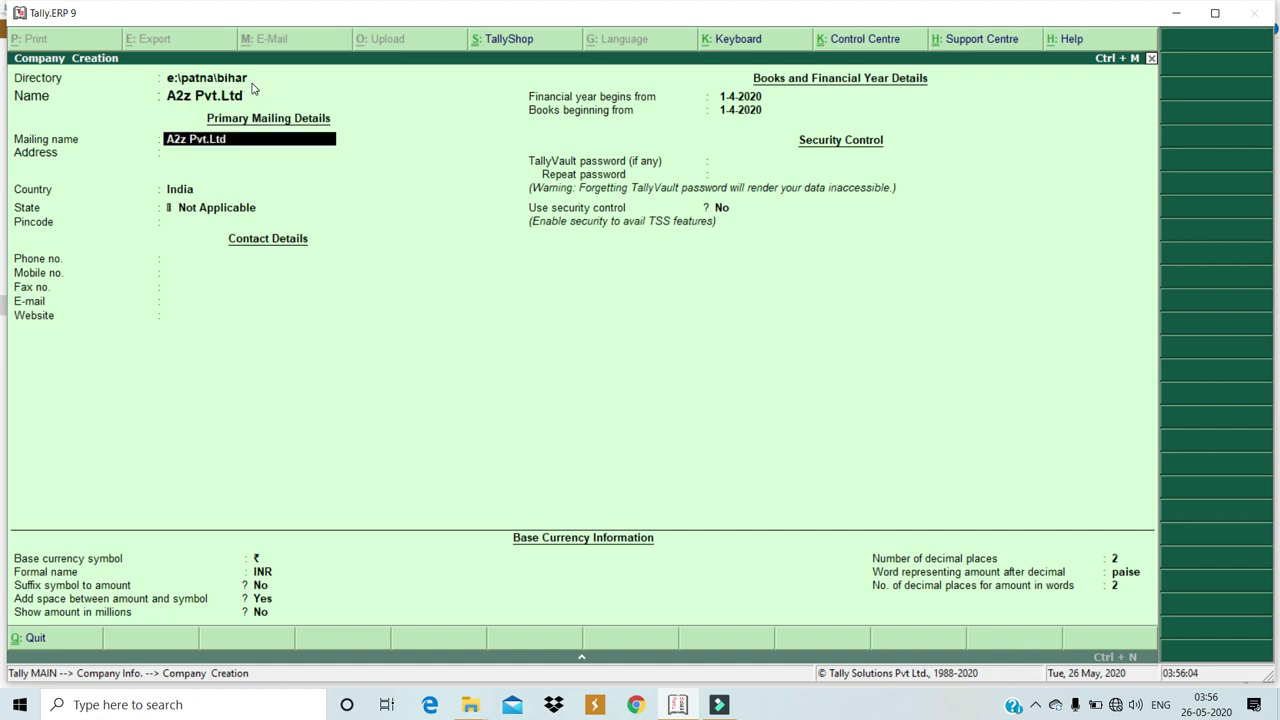
type("B")
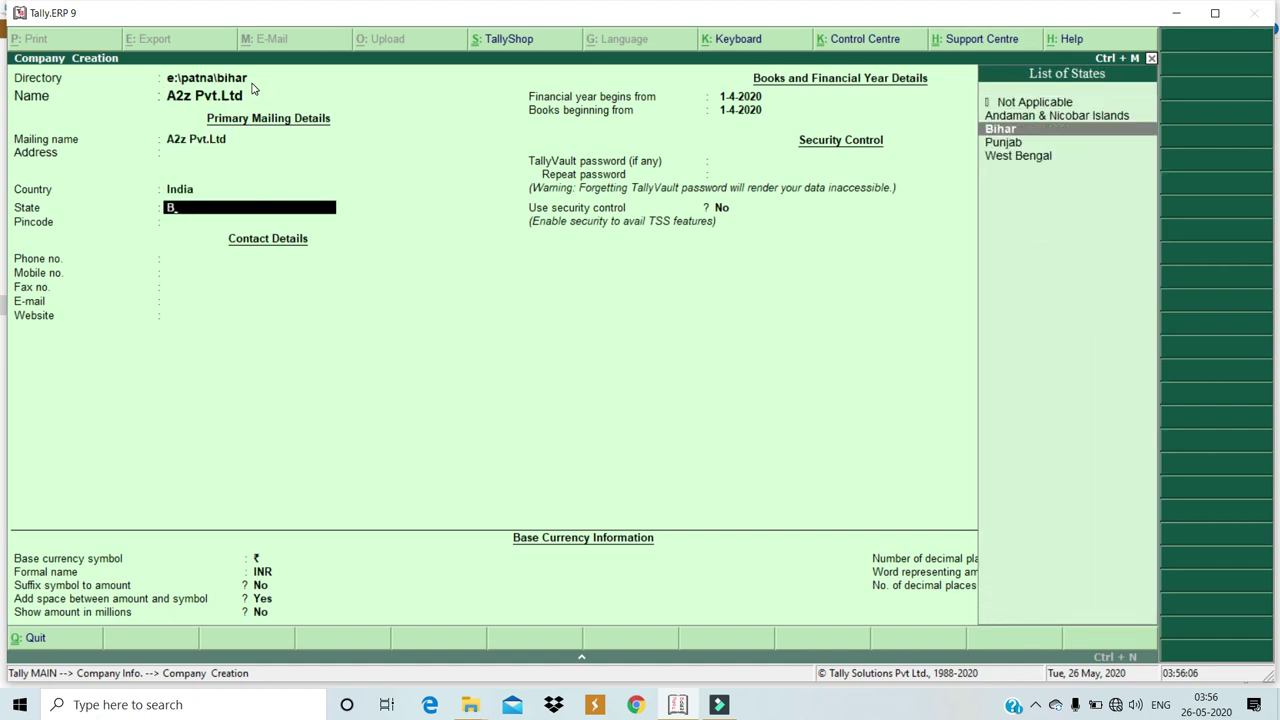
key("Return")
Accept the remaining default details of A2z Pvt.Ltd and save the company
key("Return")
key("Return")
key("Return")
key("Return")
key("Return")
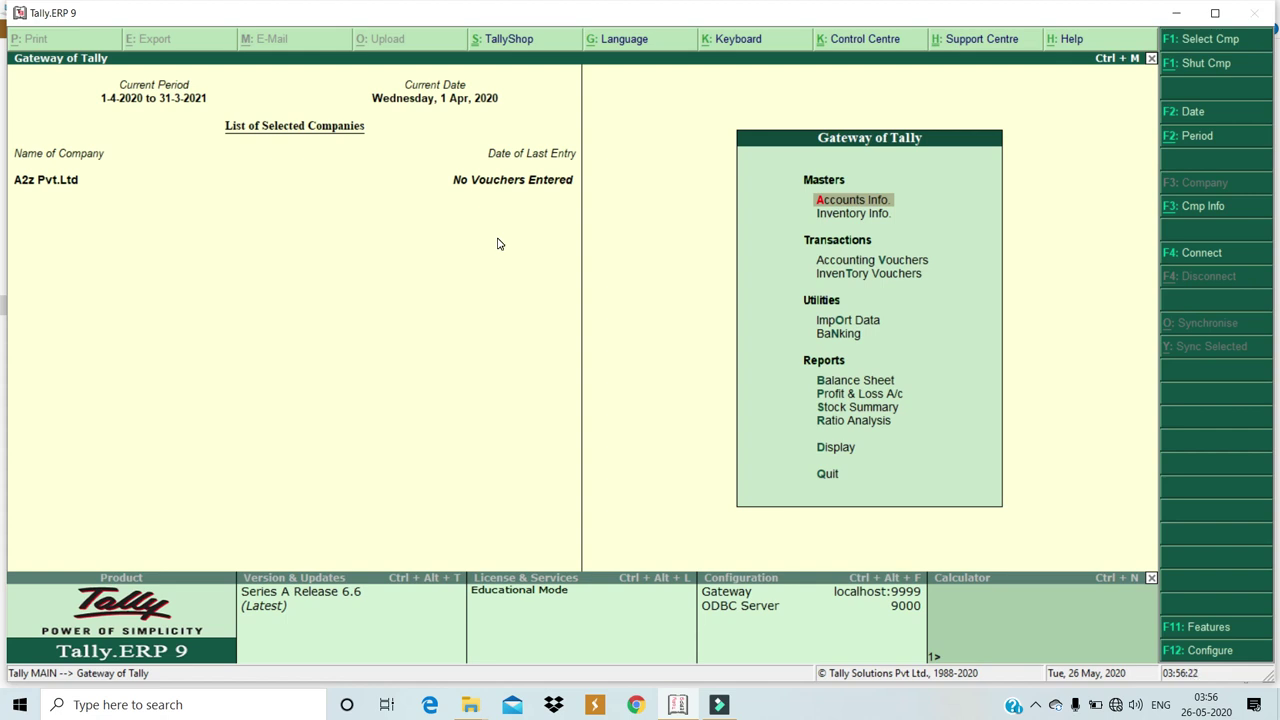
Switch to File Explorer and open E:\patna\bihar to check the data folder of A2z Pvt.Ltd
key("super+e")
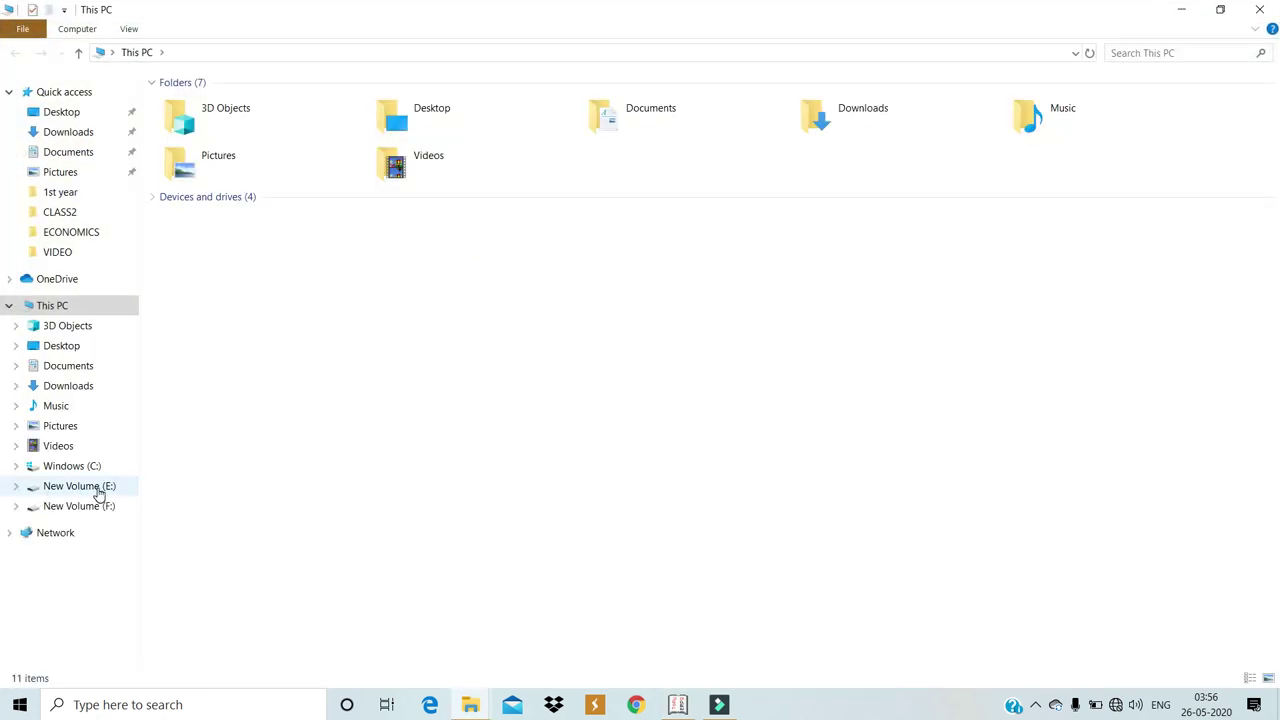
left_click(99, 490)
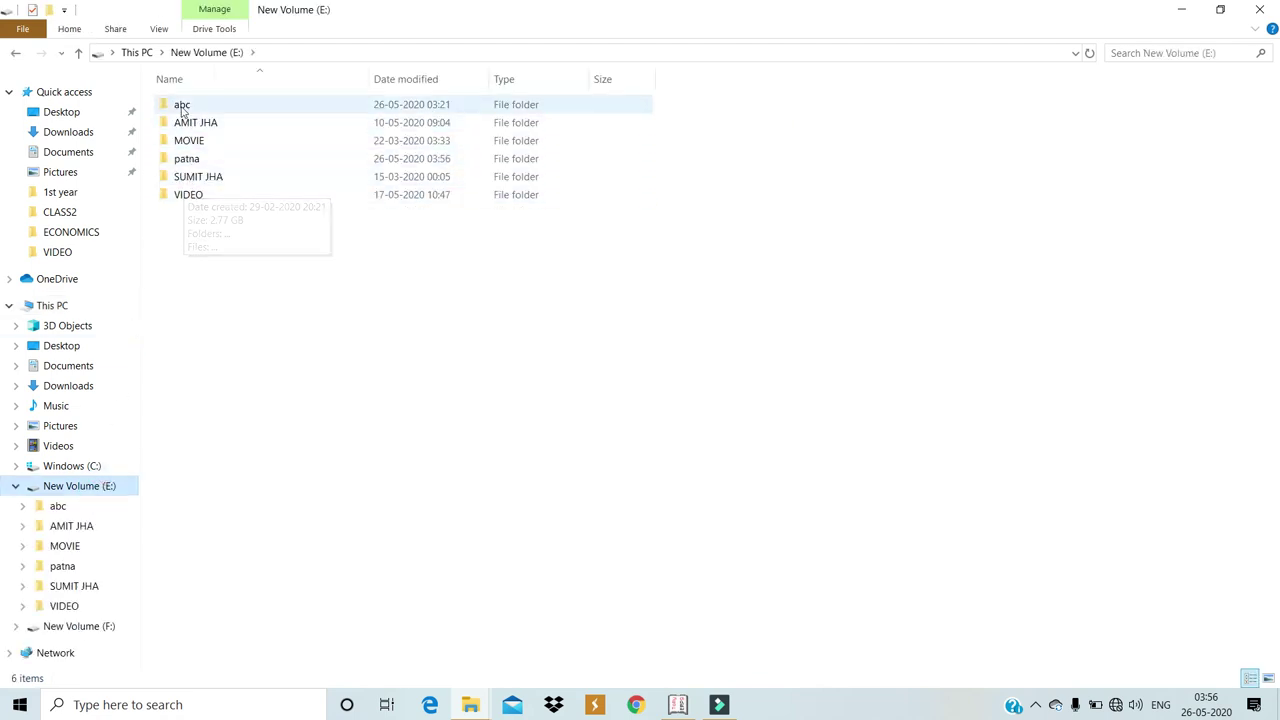
double_click(187, 161)
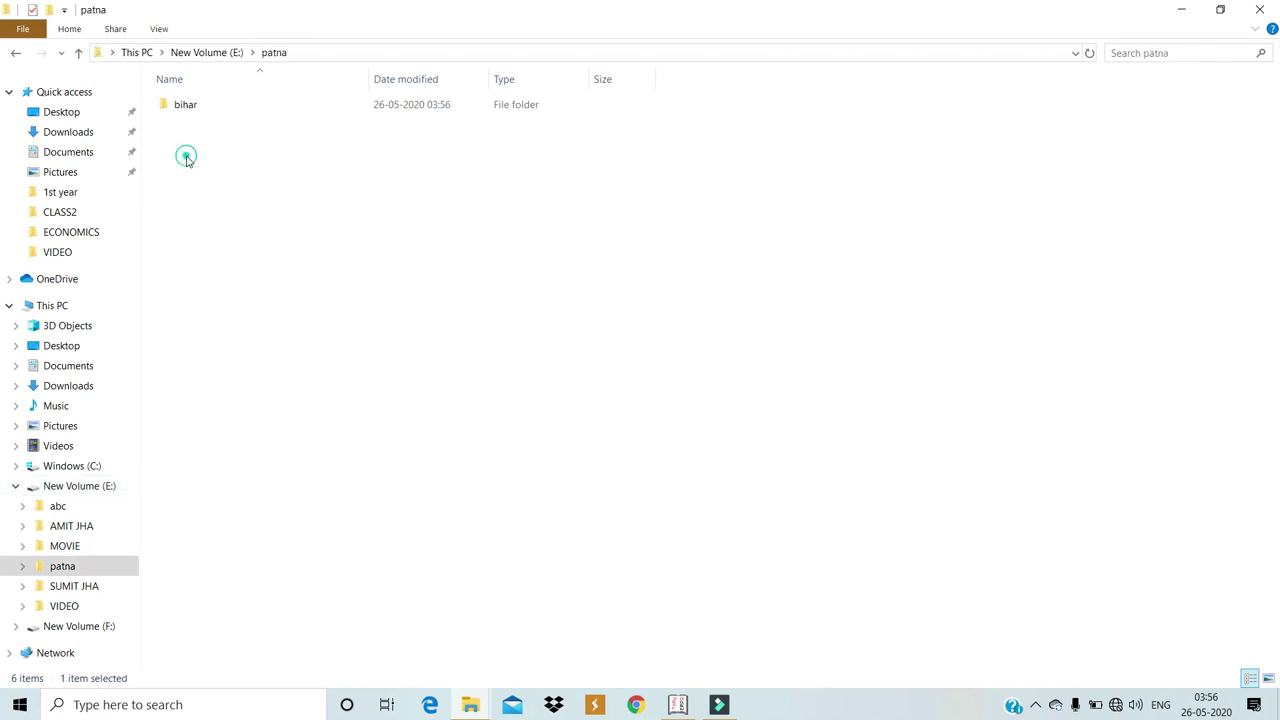
double_click(183, 112)
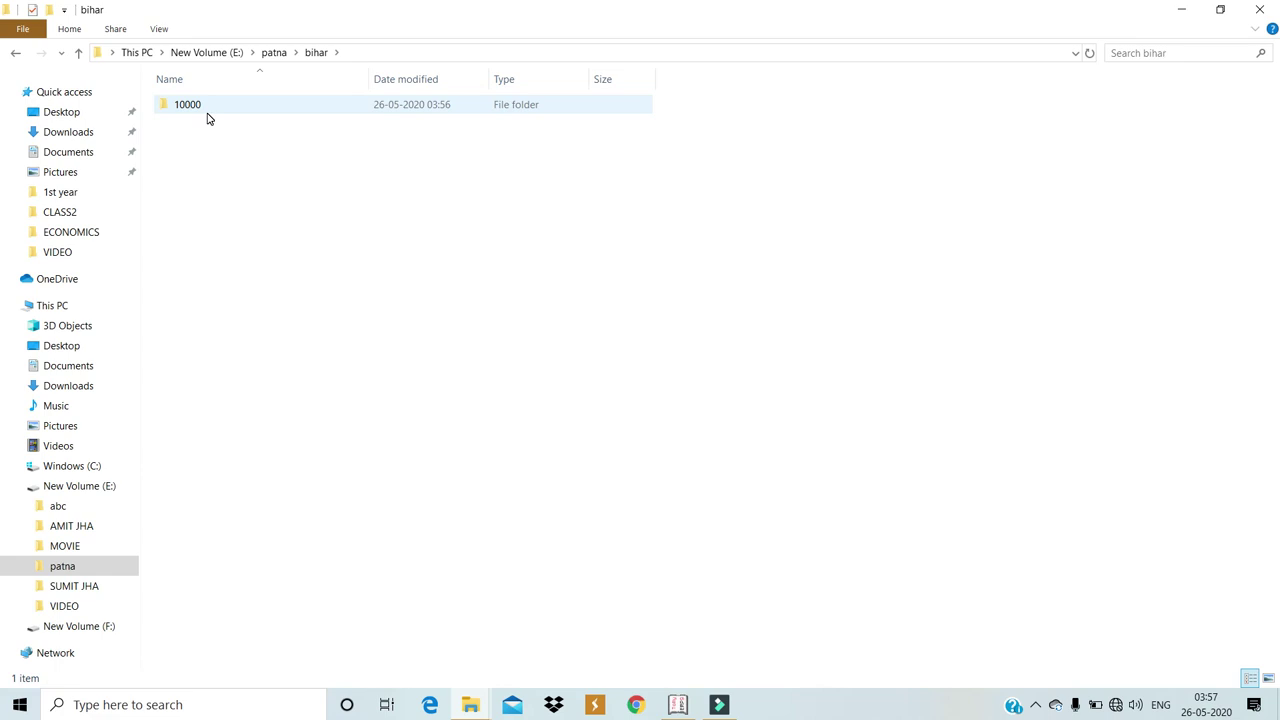
Switch back to Tally.ERP 9 and quit the program
left_click(678, 704)
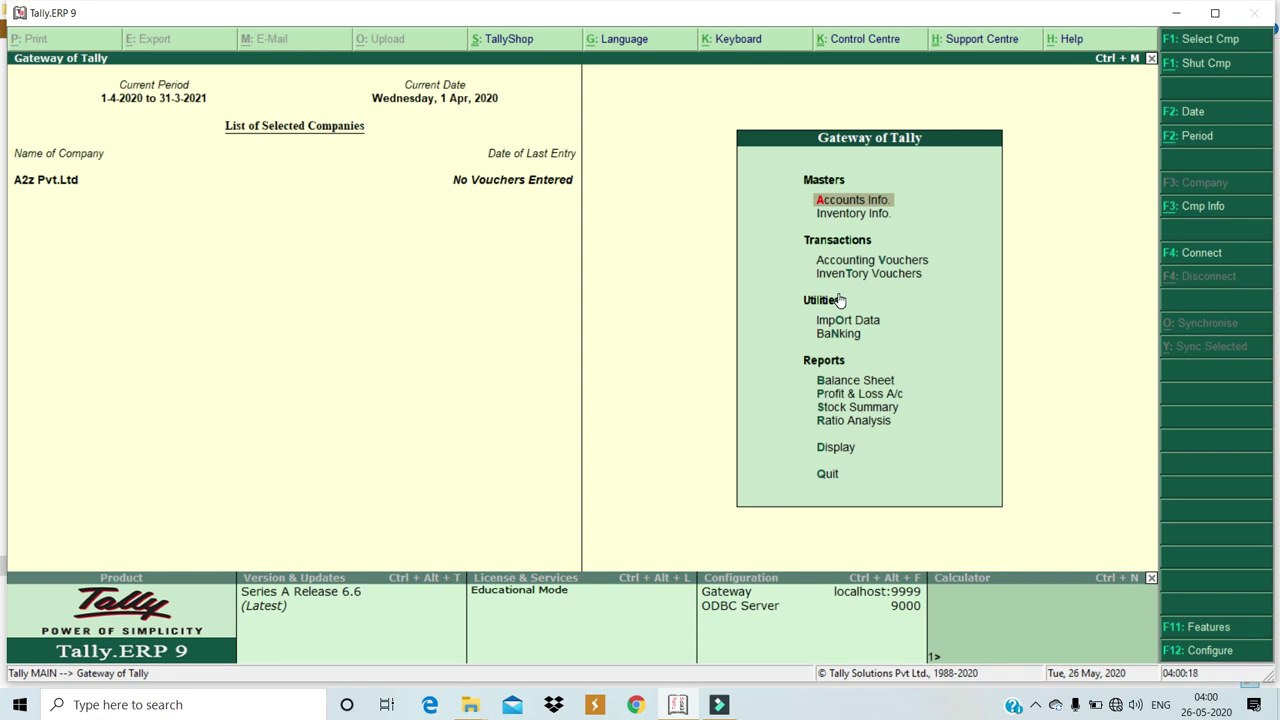
key("Down")
key("Down")
key("Down")
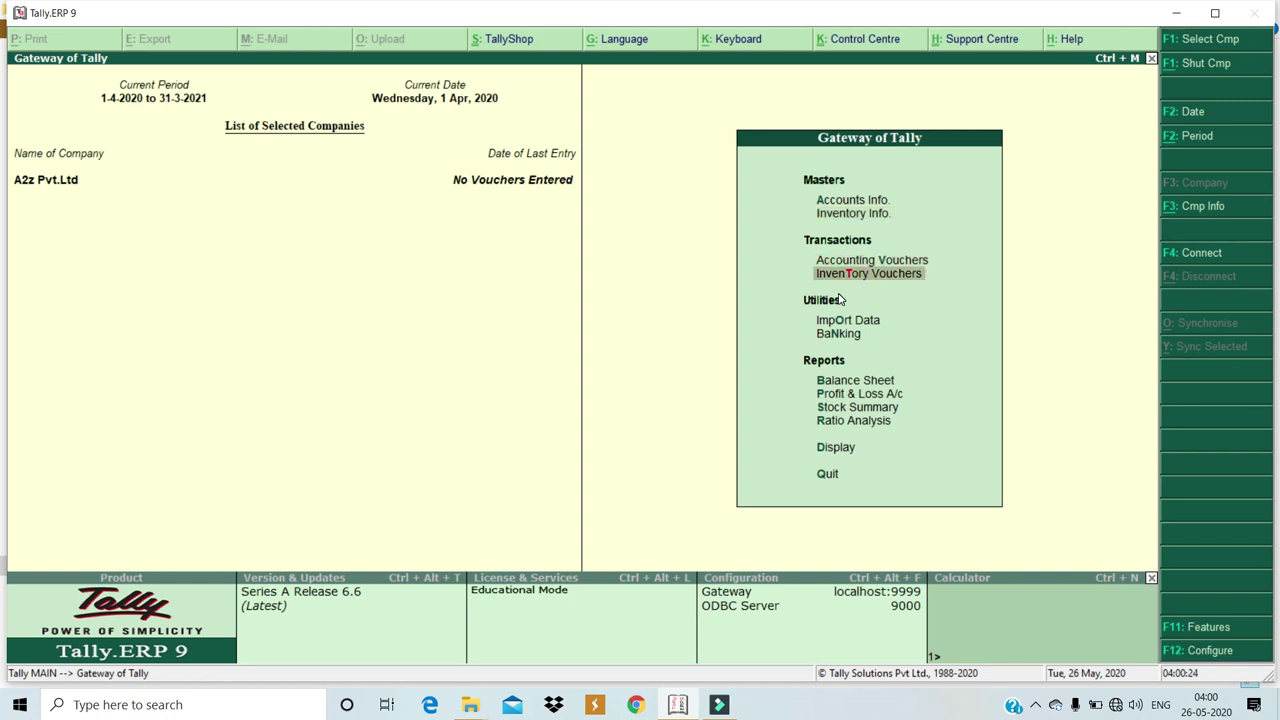
key("ctrl+q")
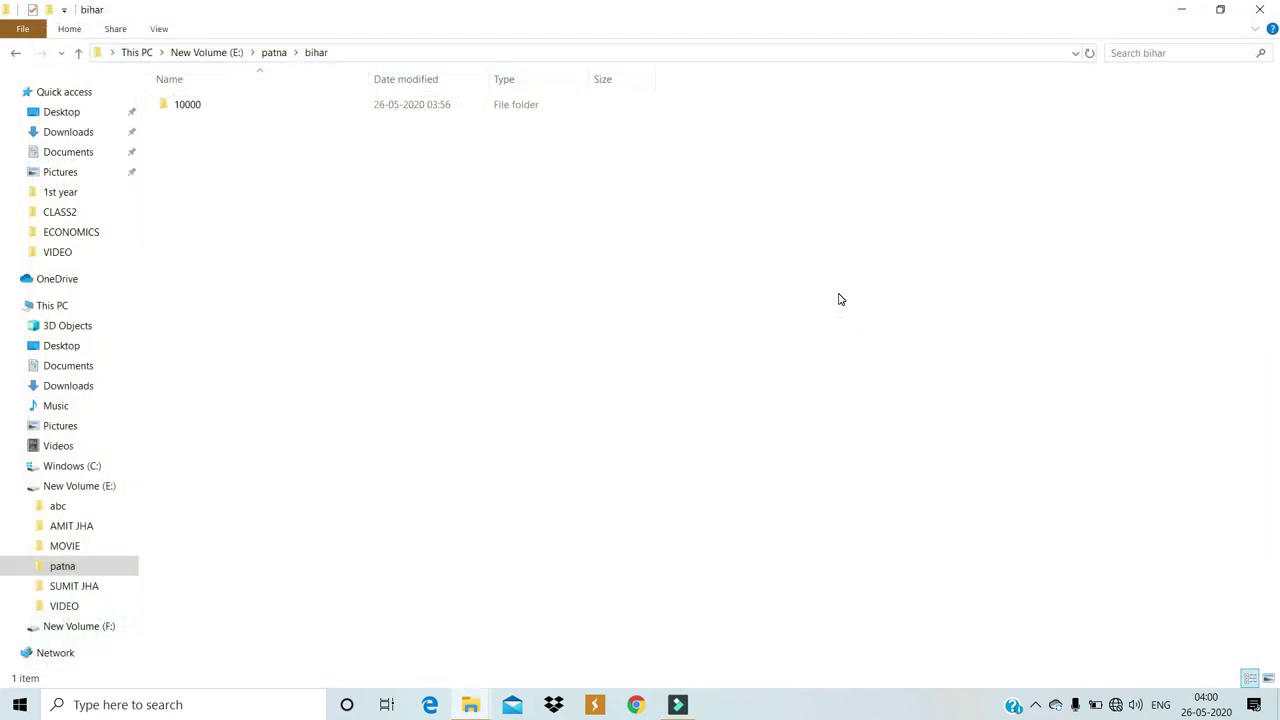
Close all open File Explorer windows to return to the desktop
key("alt+F4")
key("alt+F4")
key("alt+F4")
key("alt+F4")
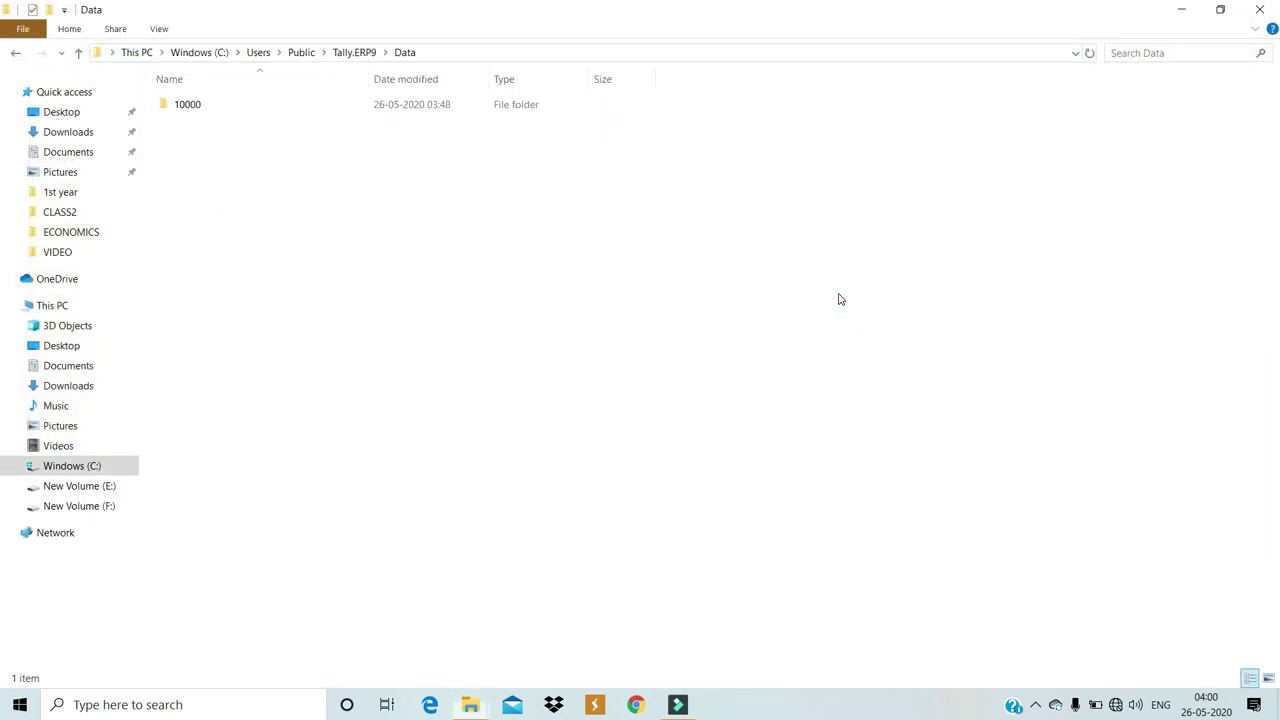
key("alt+F4")
key("alt+F4")
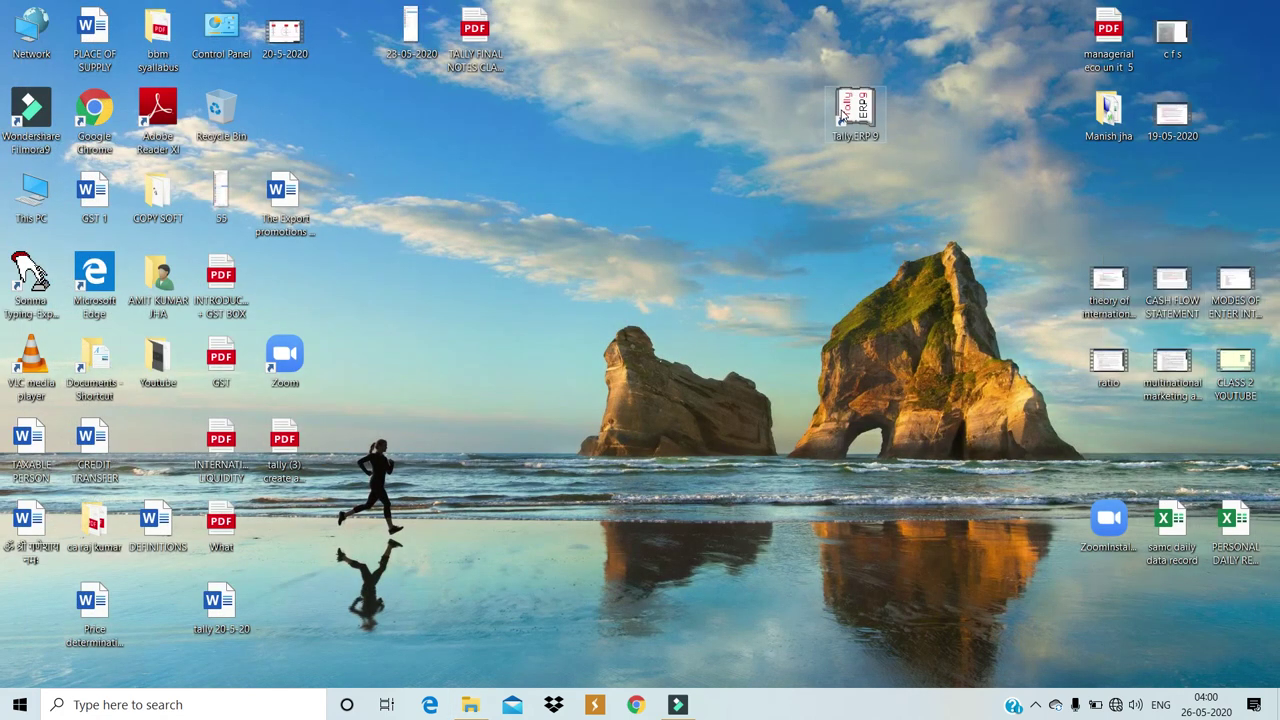
Launch Tally.ERP 9 from the desktop and continue in Educational Mode
right_click(841, 109)
left_click(884, 123)
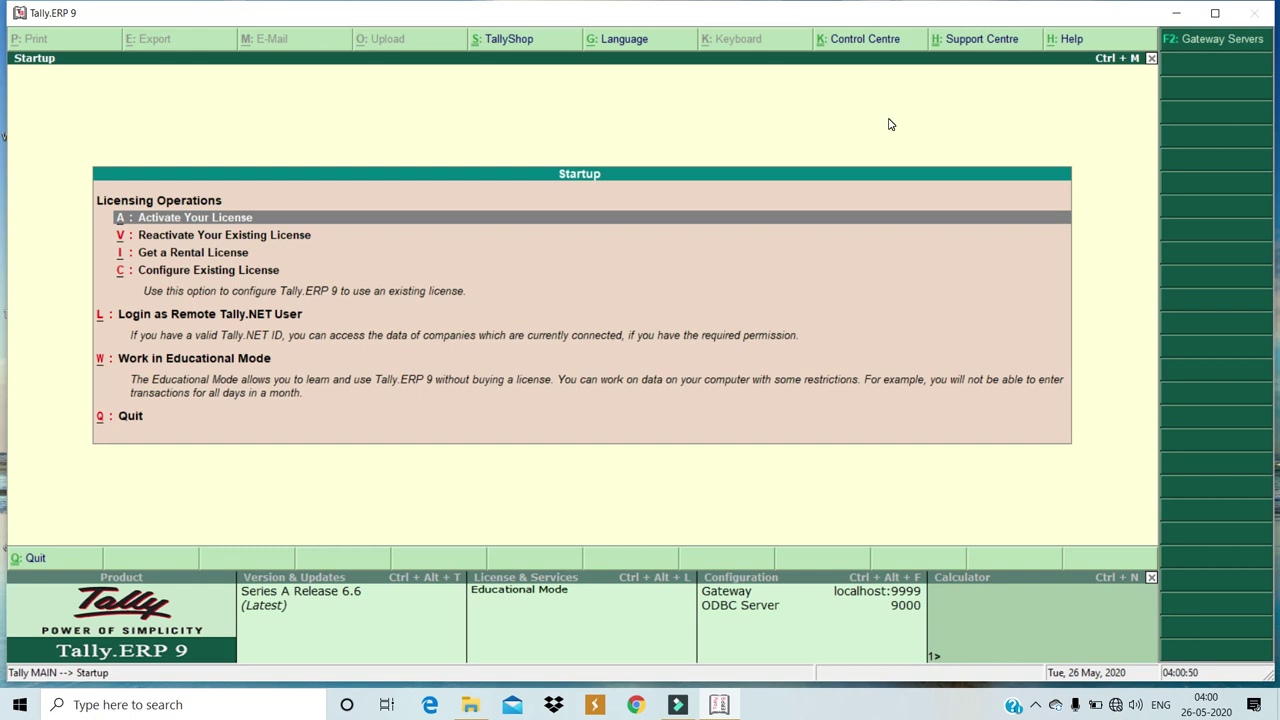
key("Down")
key("Down")
key("Down")
key("Down")
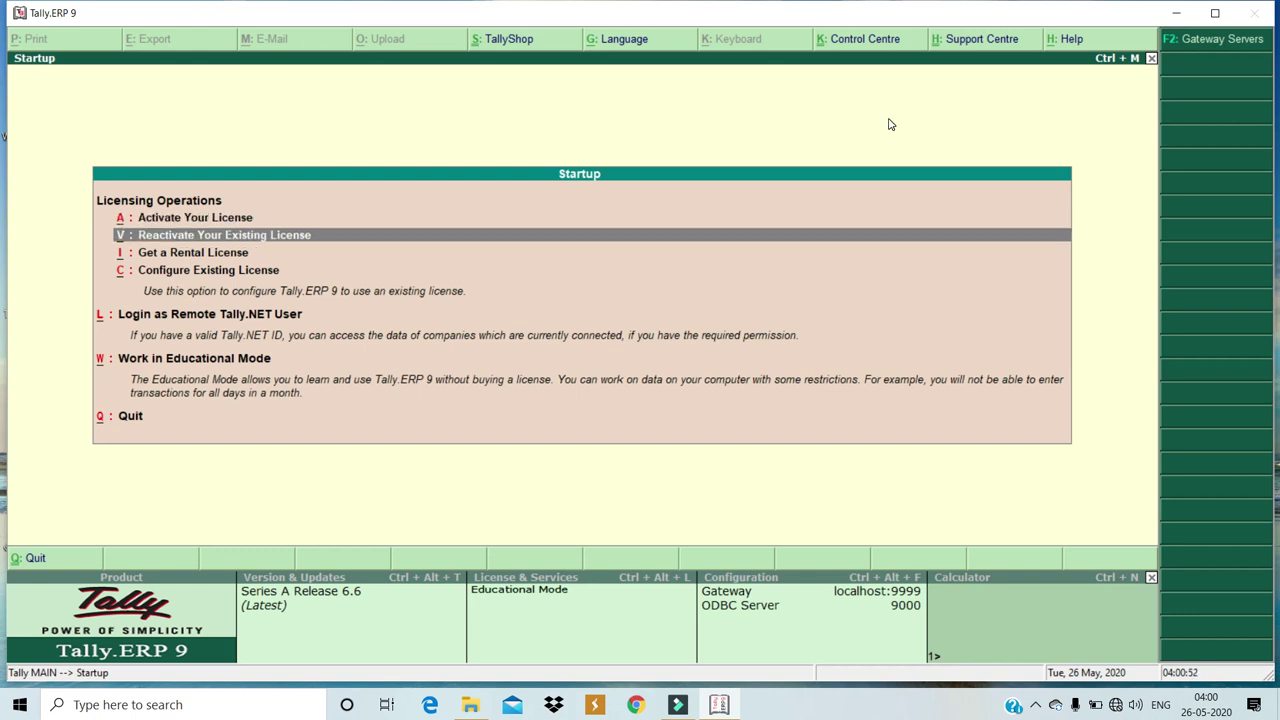
key("Return")
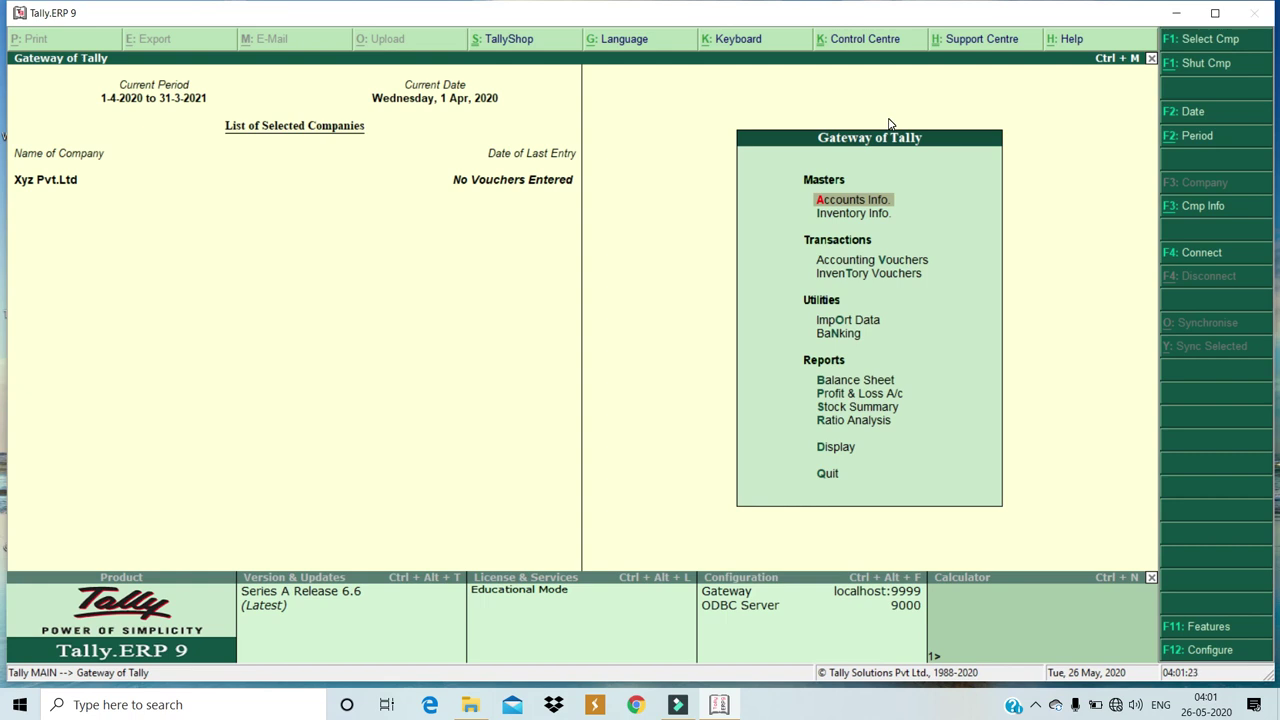
Shut the Xyz Pvt.Ltd company and open the company backup screen
key("alt+F1")
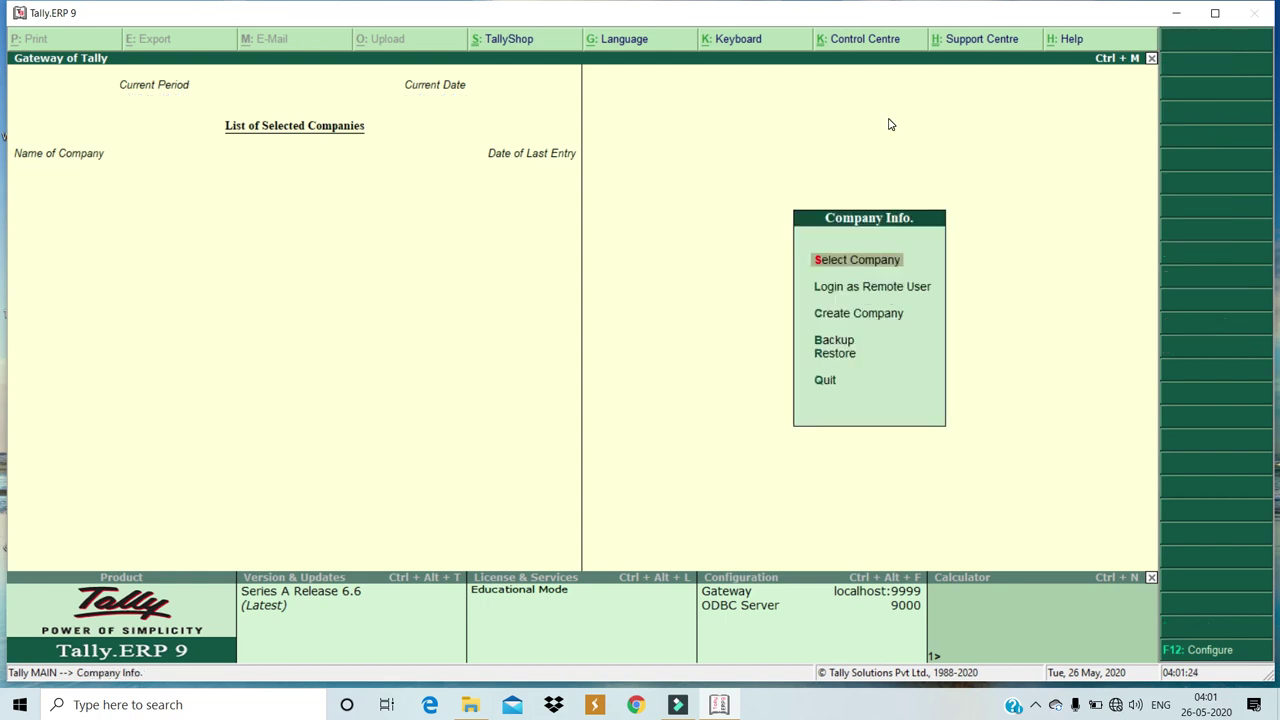
key("Down")
key("Down")
key("Down")
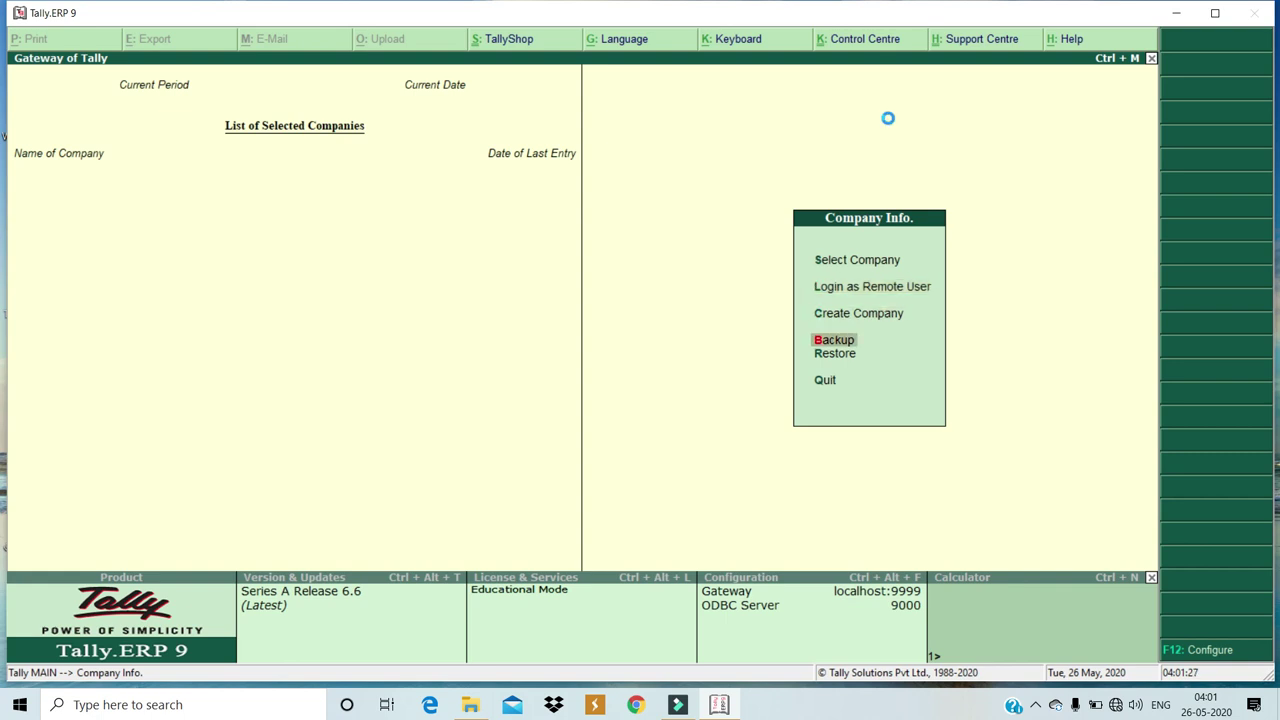
key("Return")
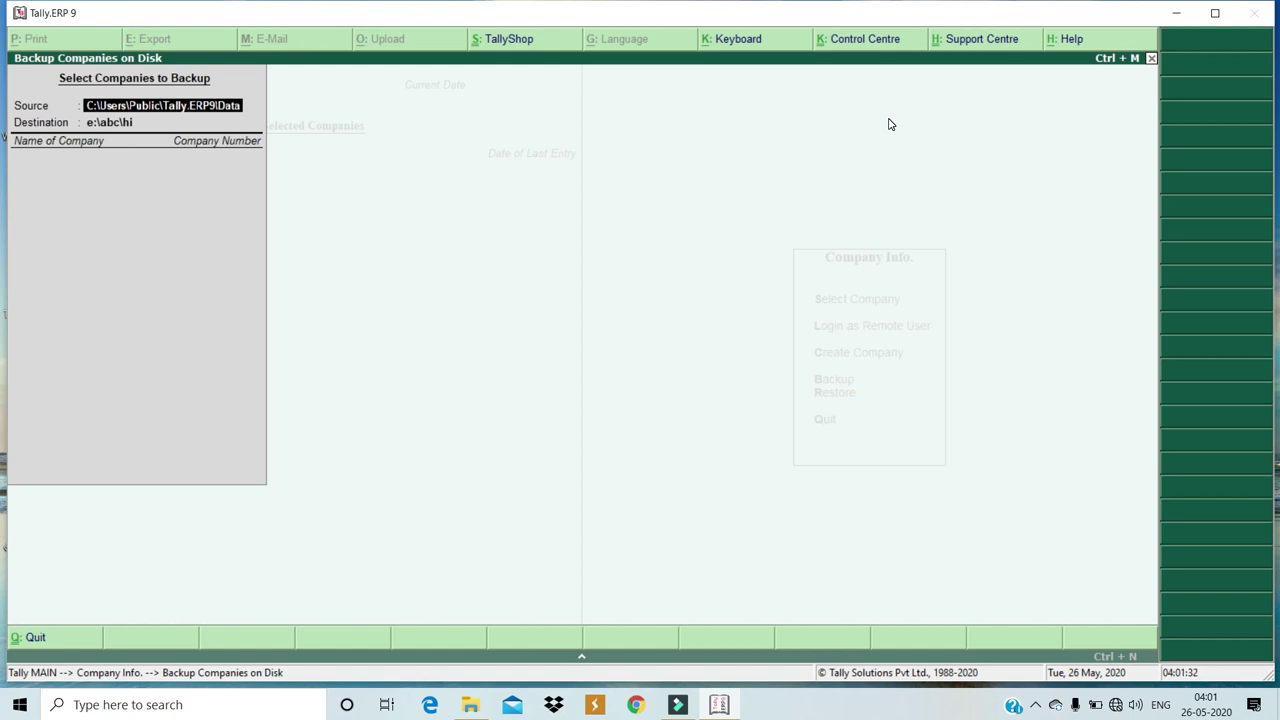
Keep C:\Users\Public\Tally.ERP9\Data as the backup source and set the destination to f:\class
key("Return")
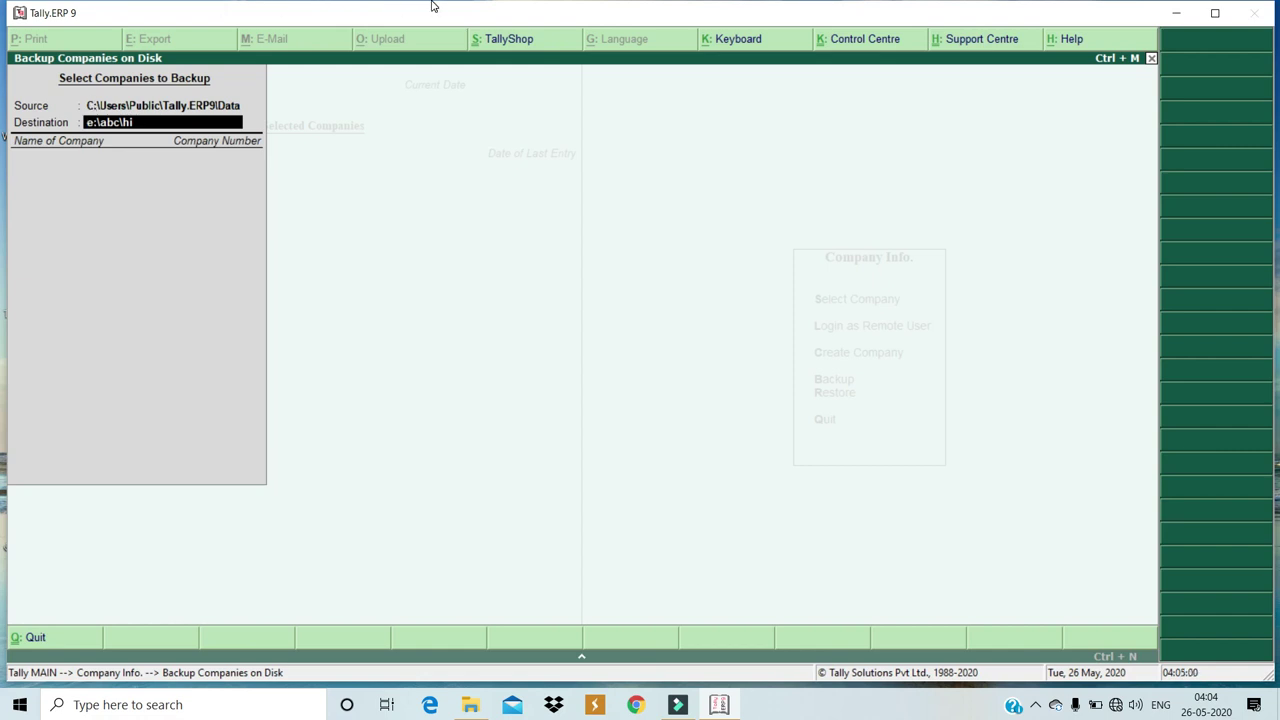
key("Up")
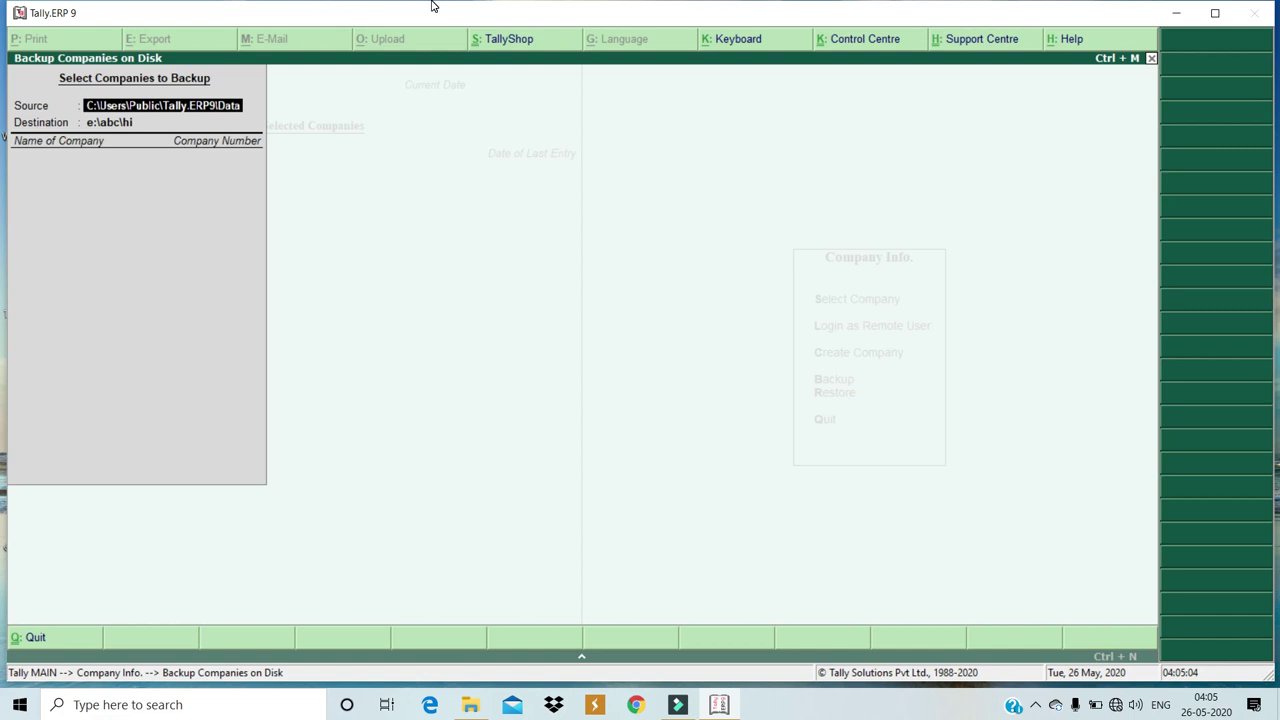
key("Return")
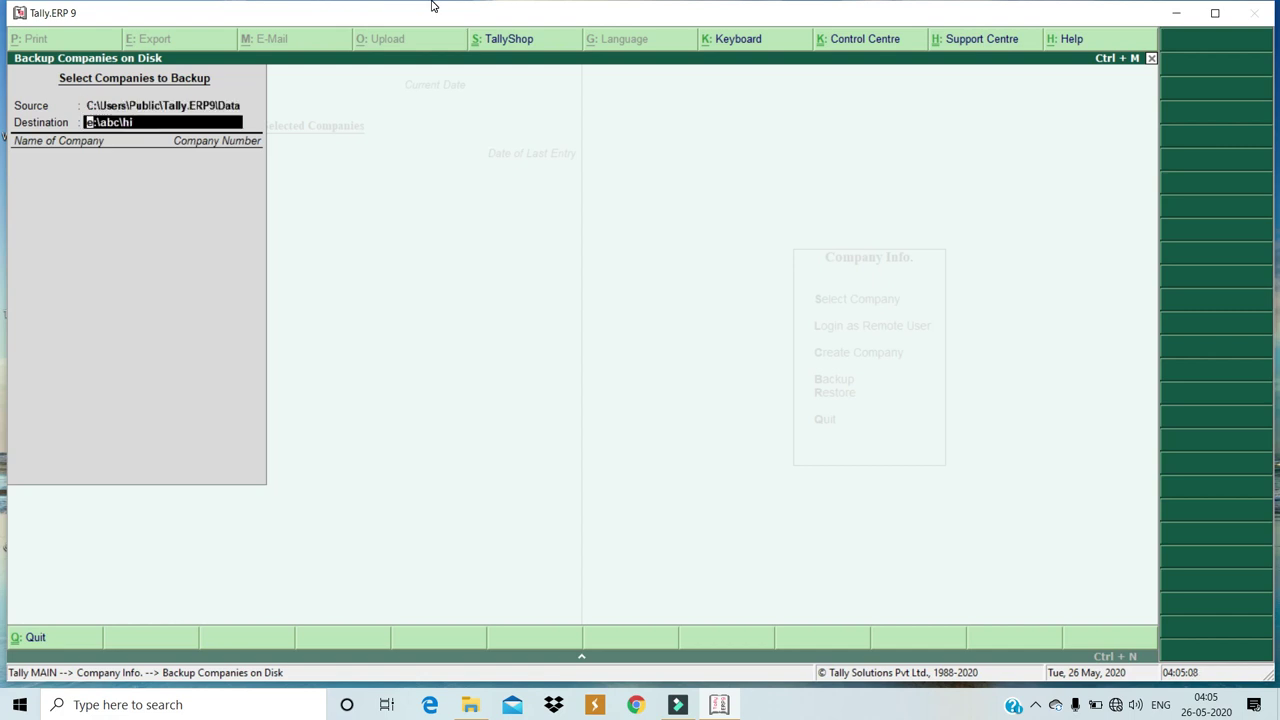
key("space")
key("BackSpace")
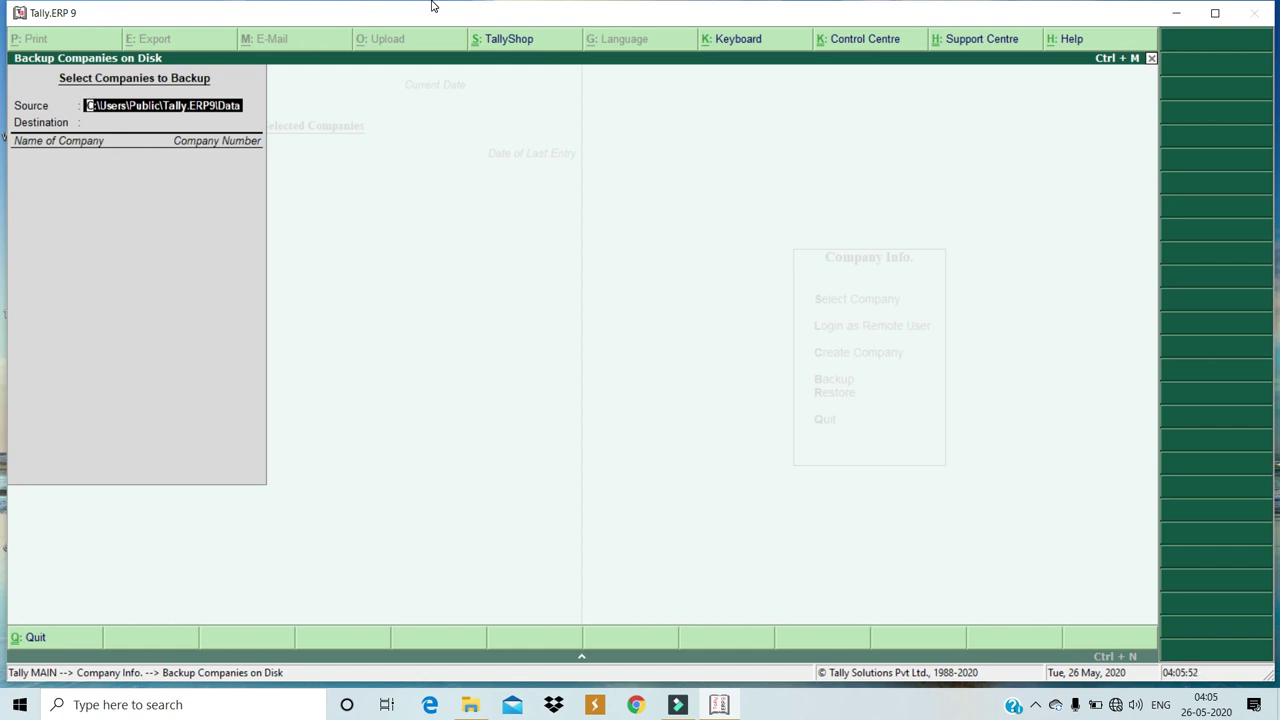
key("Return")
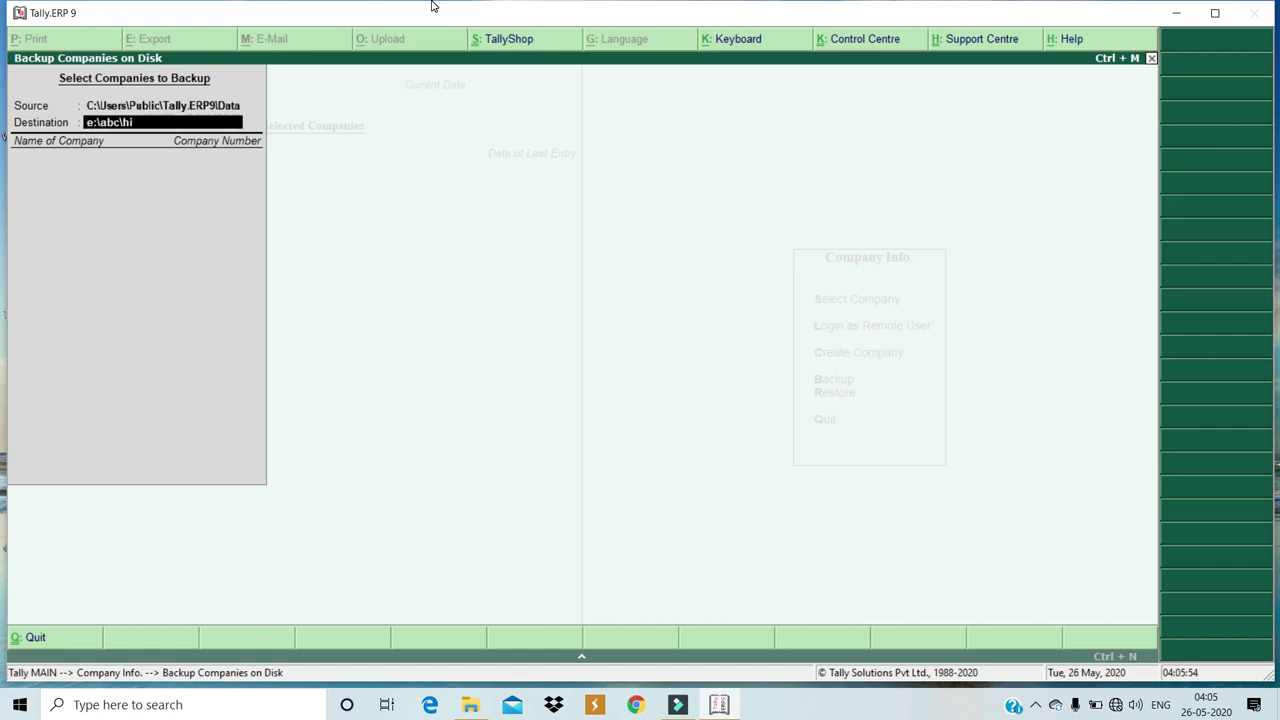
key("BackSpace")
type("f:")
type("cla")
key("Return")
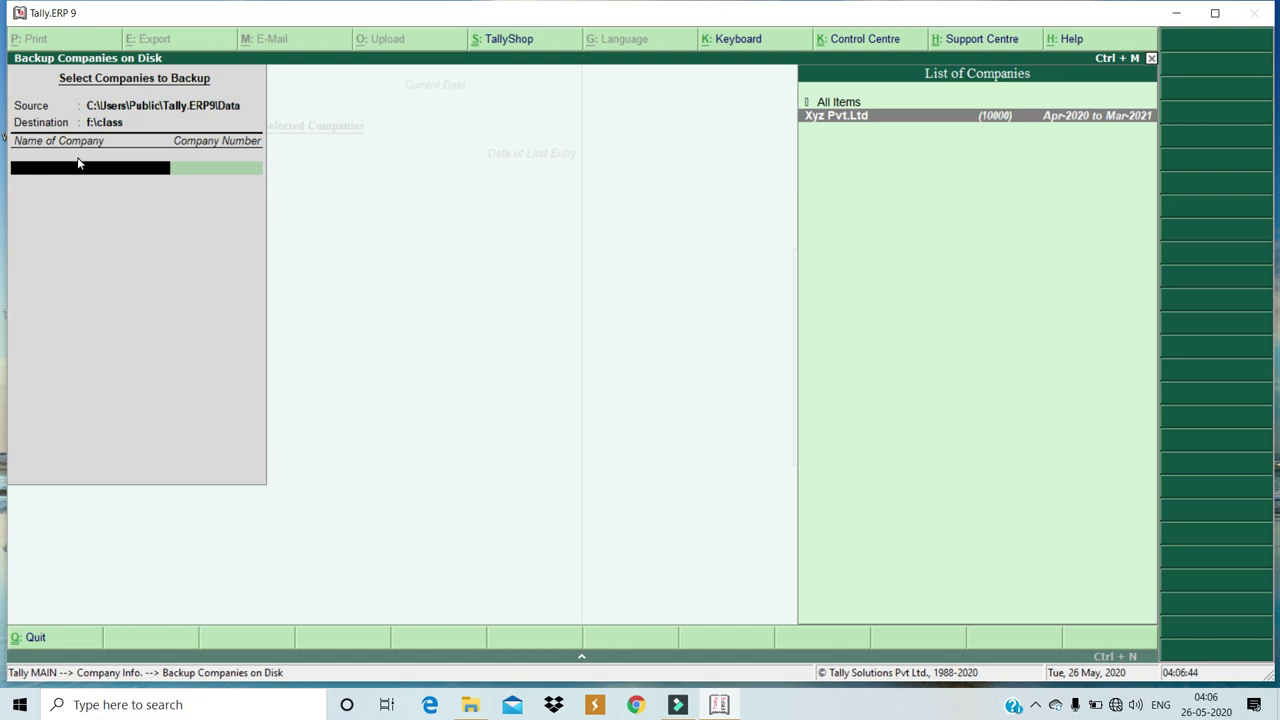
Choose Xyz Pvt.Ltd as the only company to back up and accept the backup
key("Return")
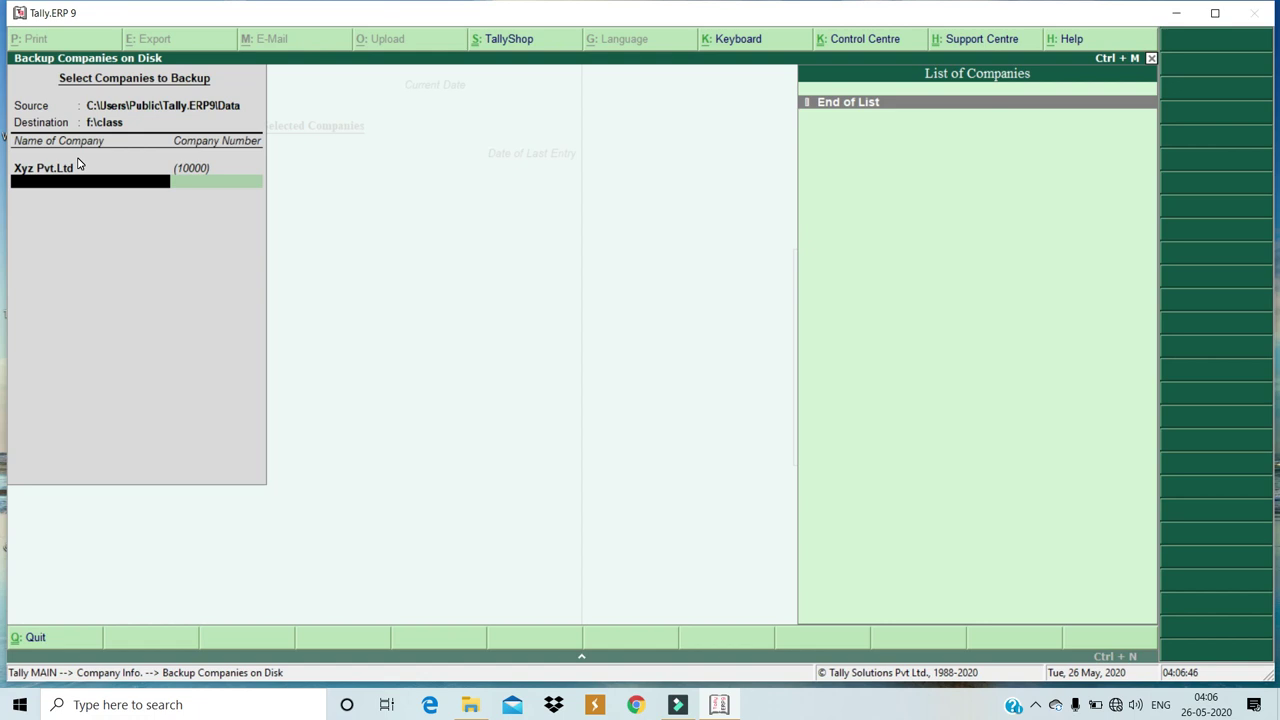
key("Return")
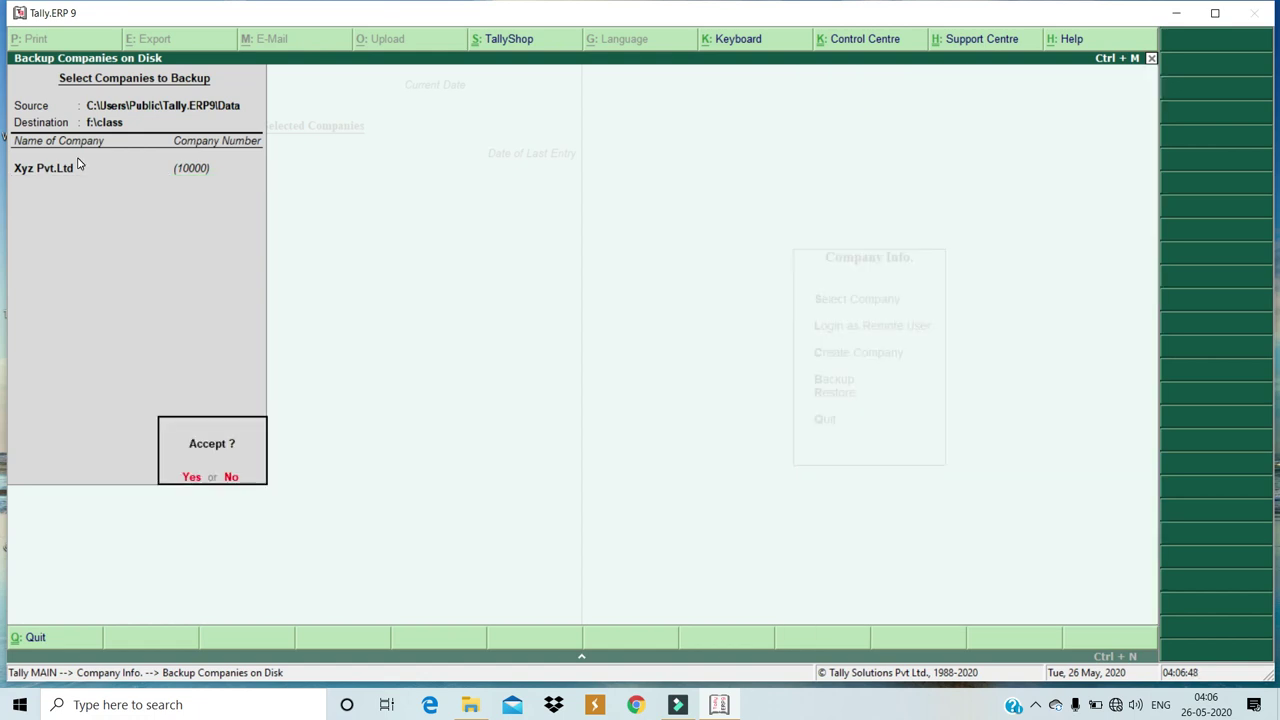
key("Return")
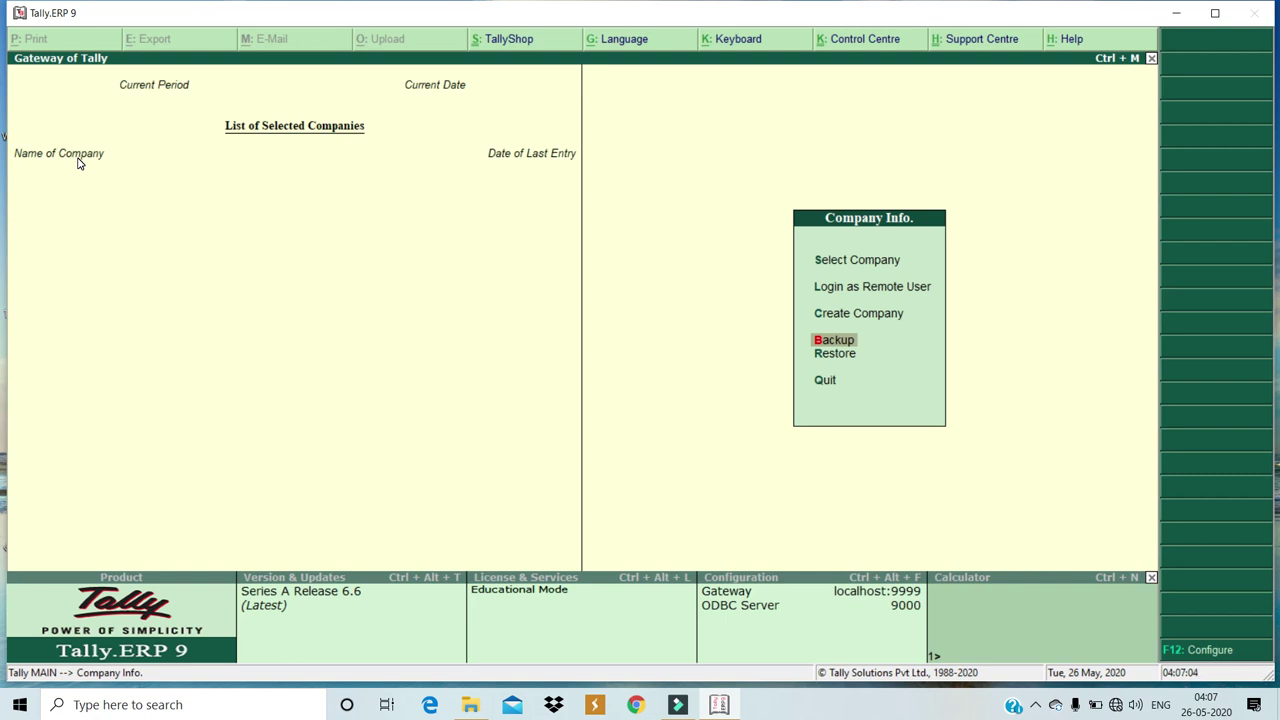
Load the company Xyz Pvt.Ltd from the default data path
key("Up")
key("Up")
key("Up")
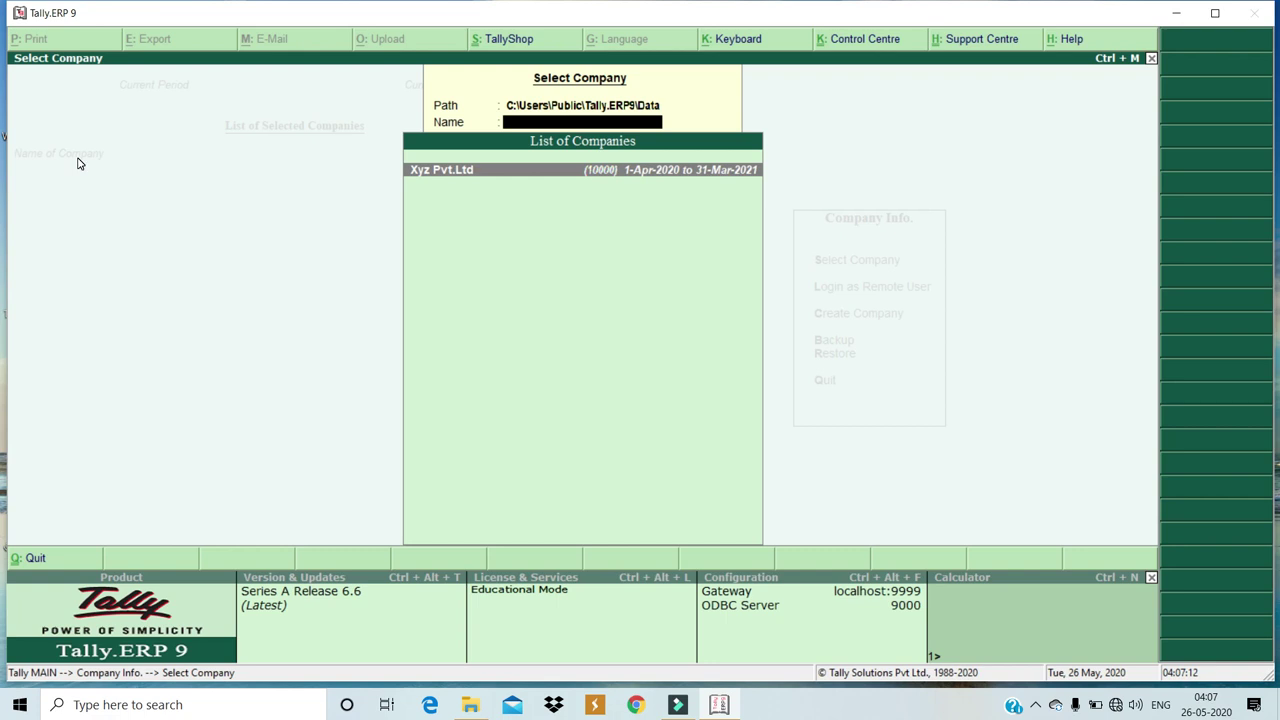
key("Return")
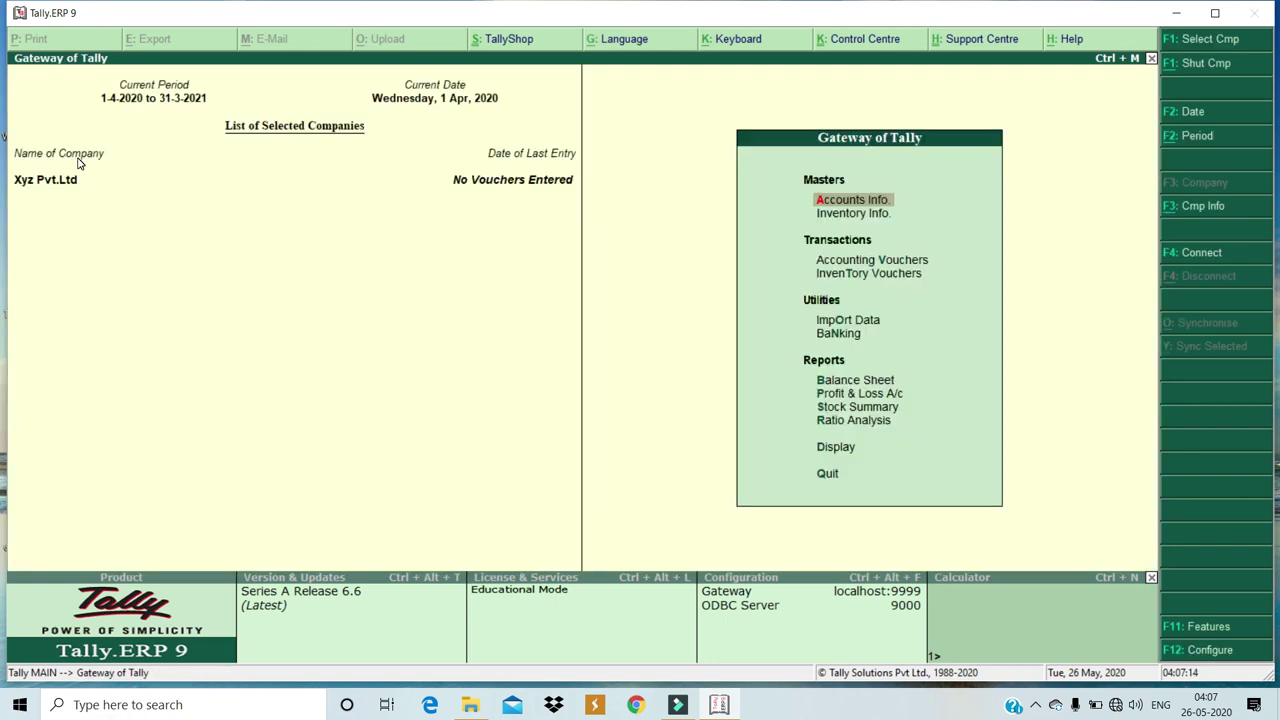
Open Xyz Pvt.Ltd for alteration, delete the company, and leave the company selection screen
key("alt+F3")
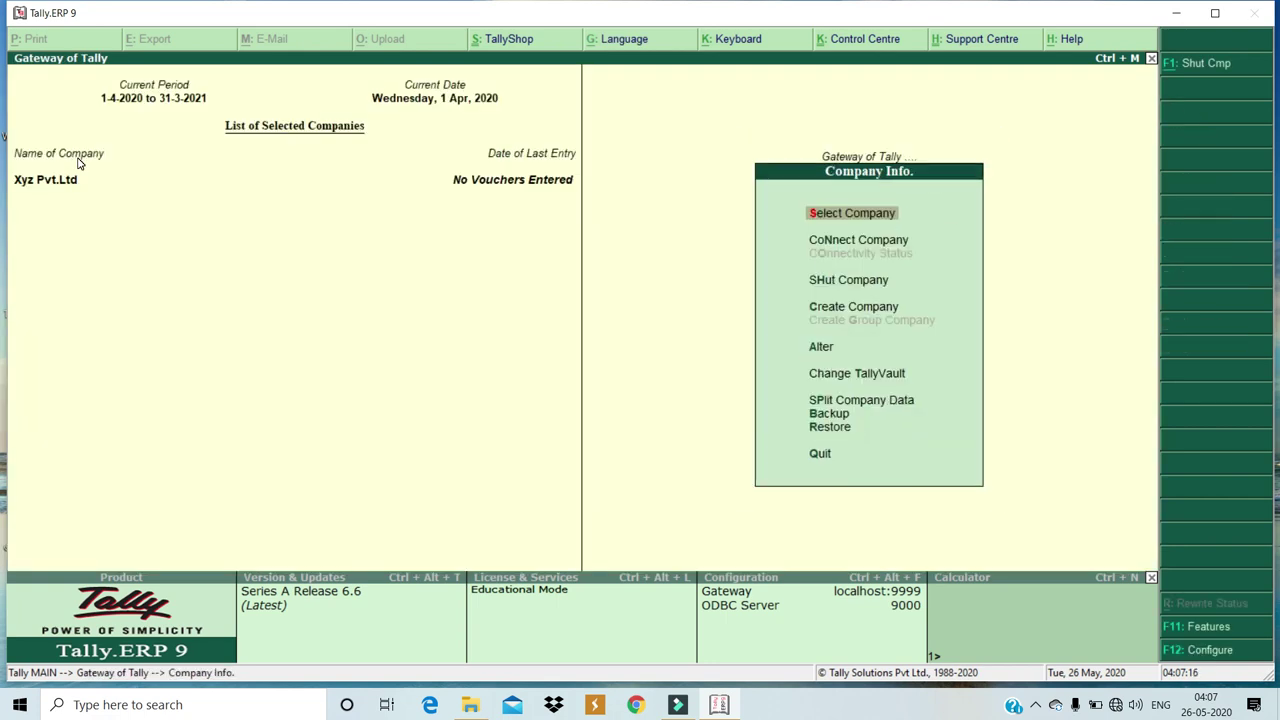
key("Down")
key("Down")
key("Down")
key("Down")
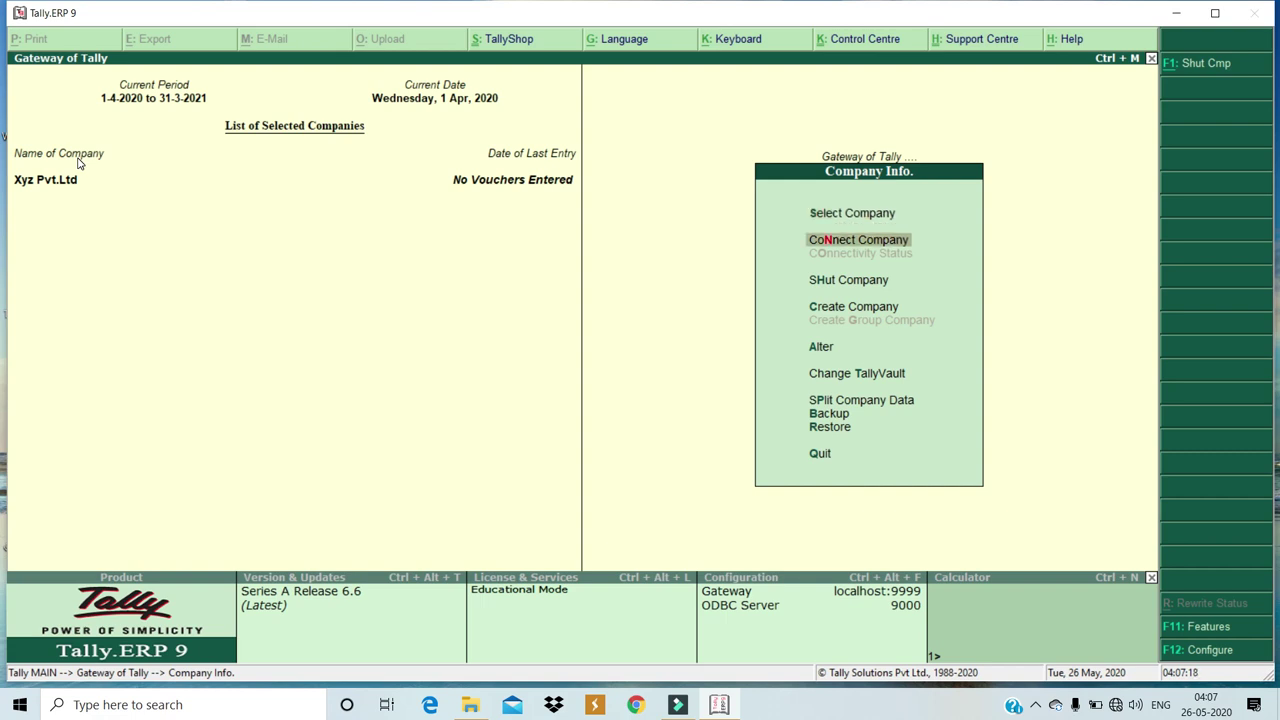
key("Return")
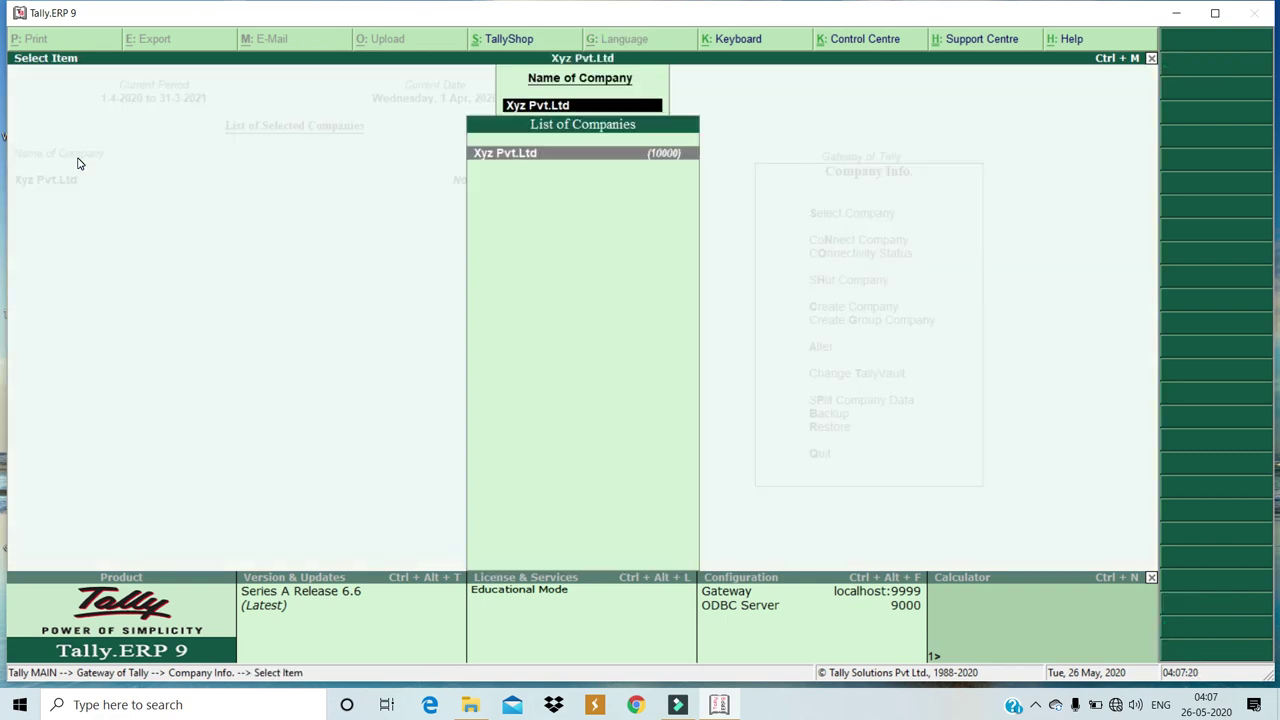
key("Return")
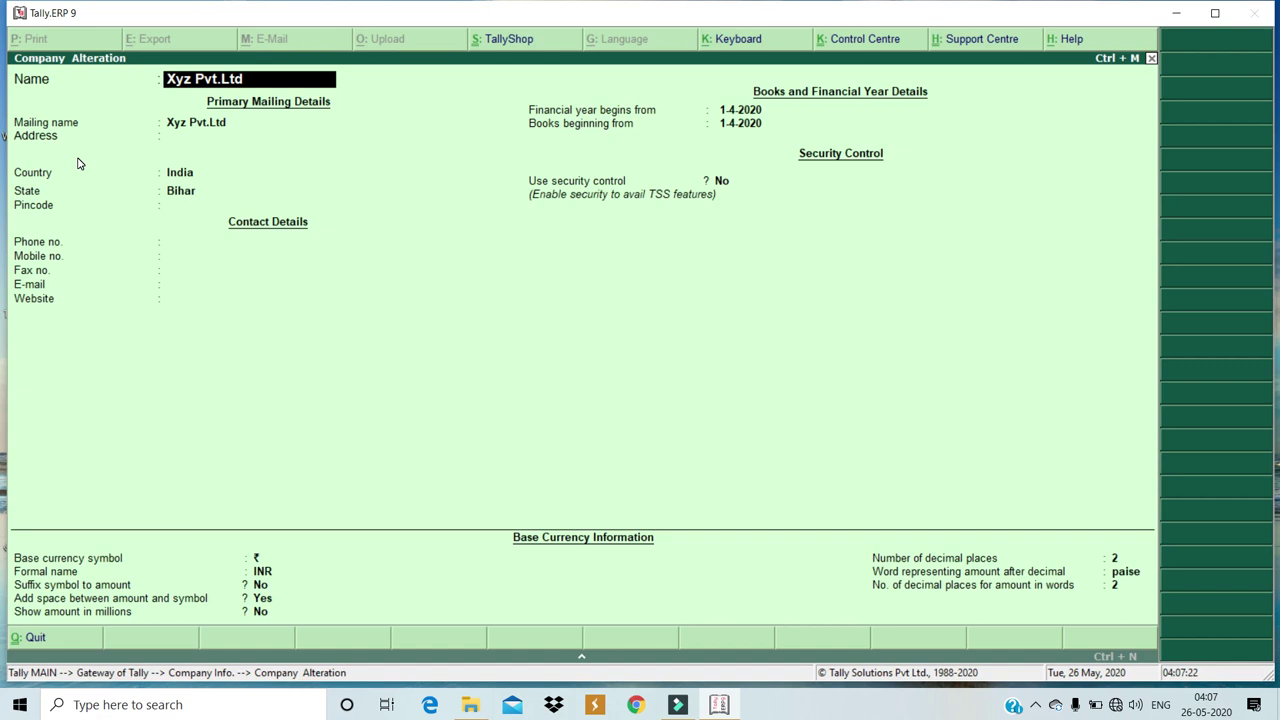
key("alt+d")
key("y")
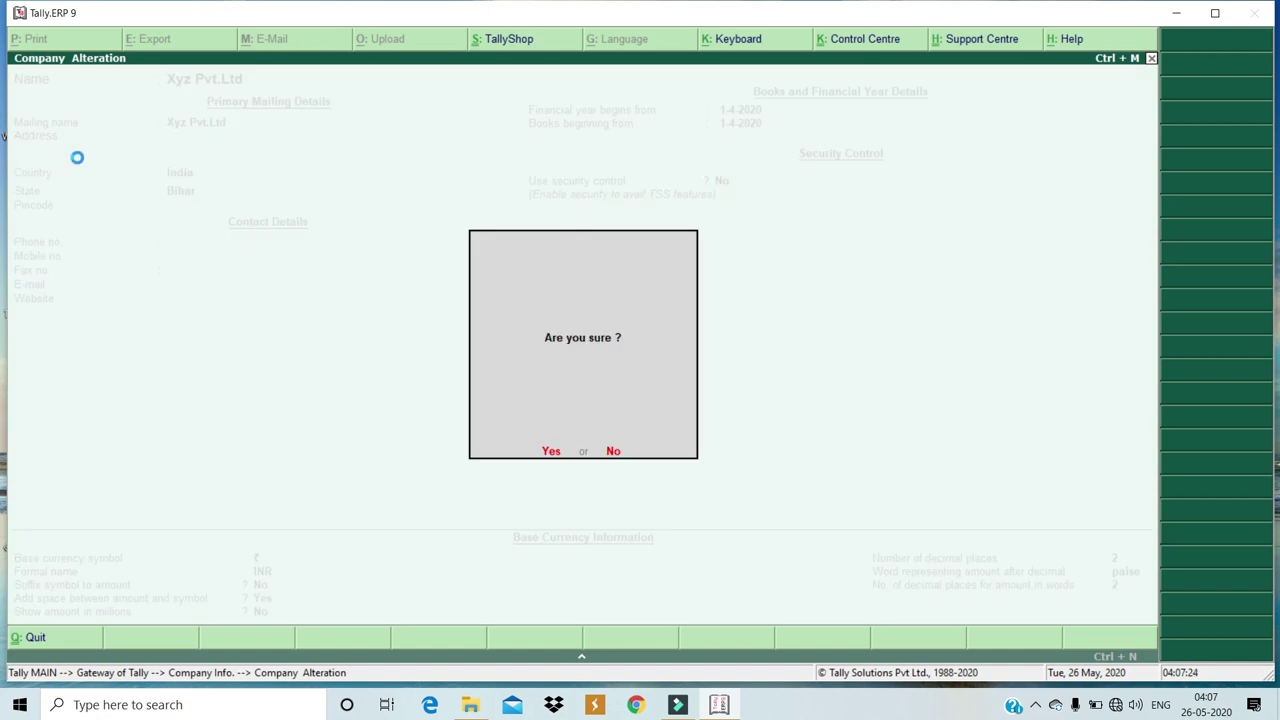
key("y")
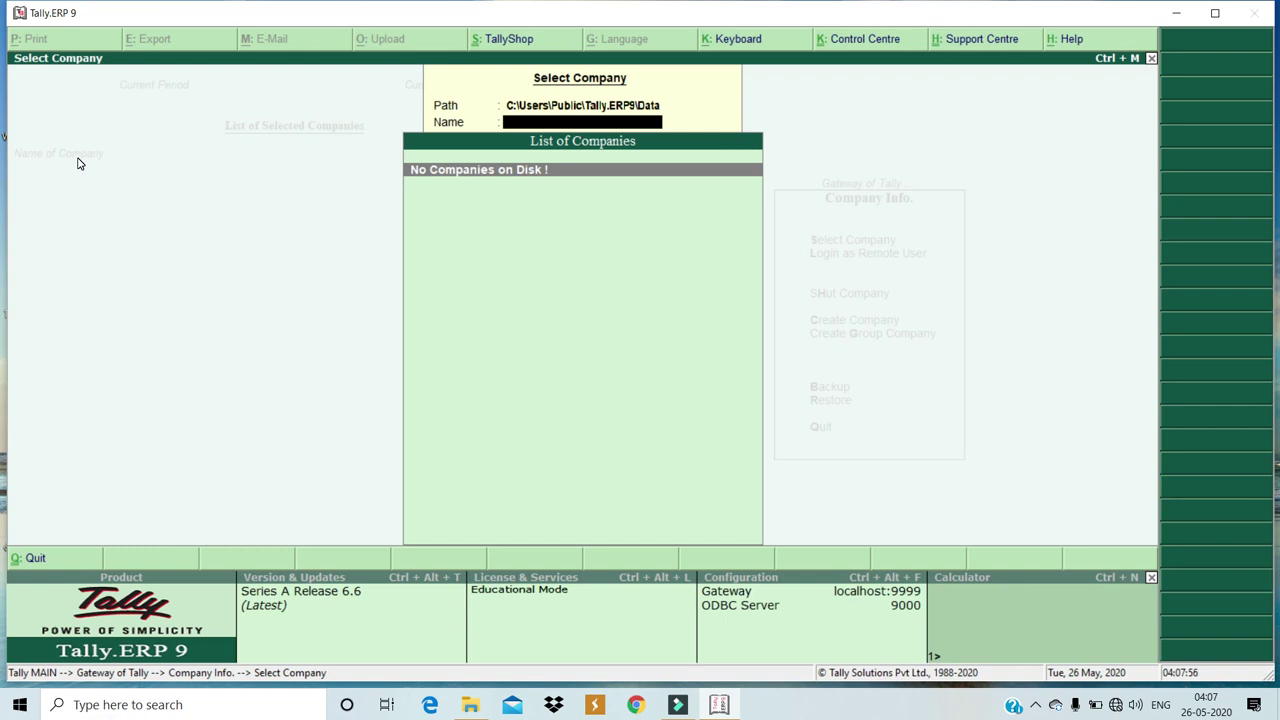
key("Escape")
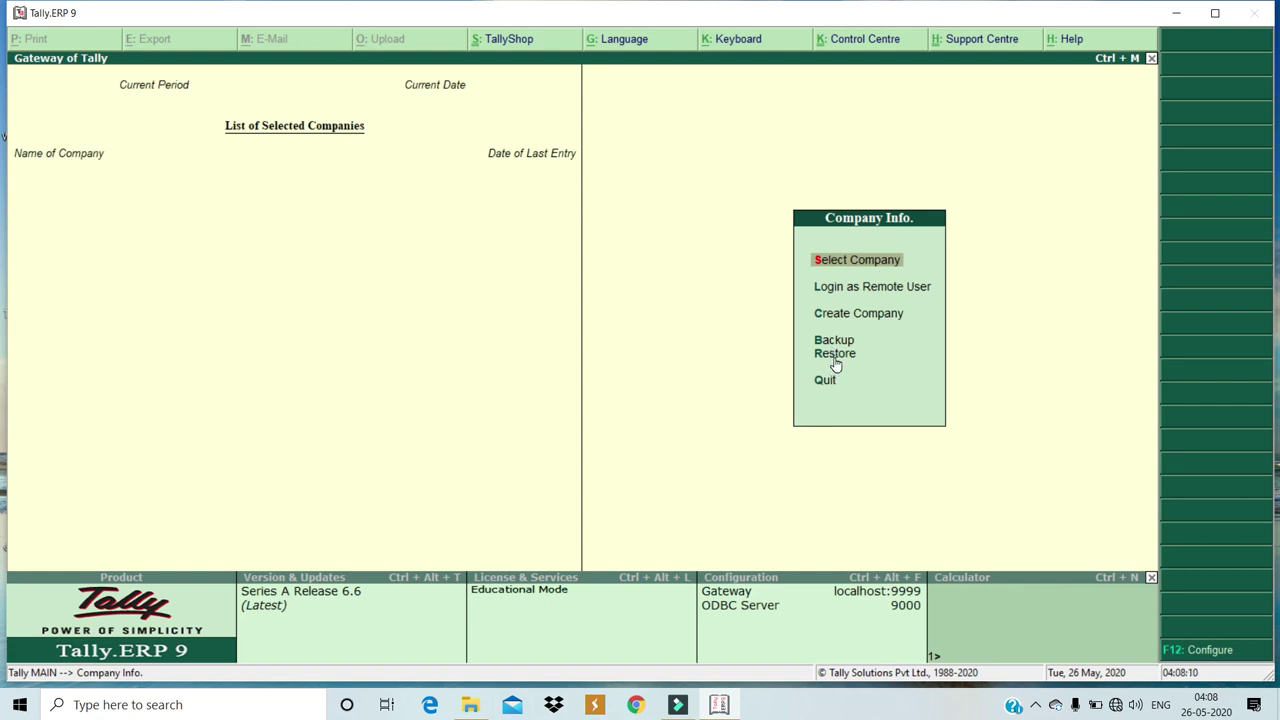
Open the Restore Companies screen from the company information options
key("Down")
key("Down")
key("Down")
key("Down")
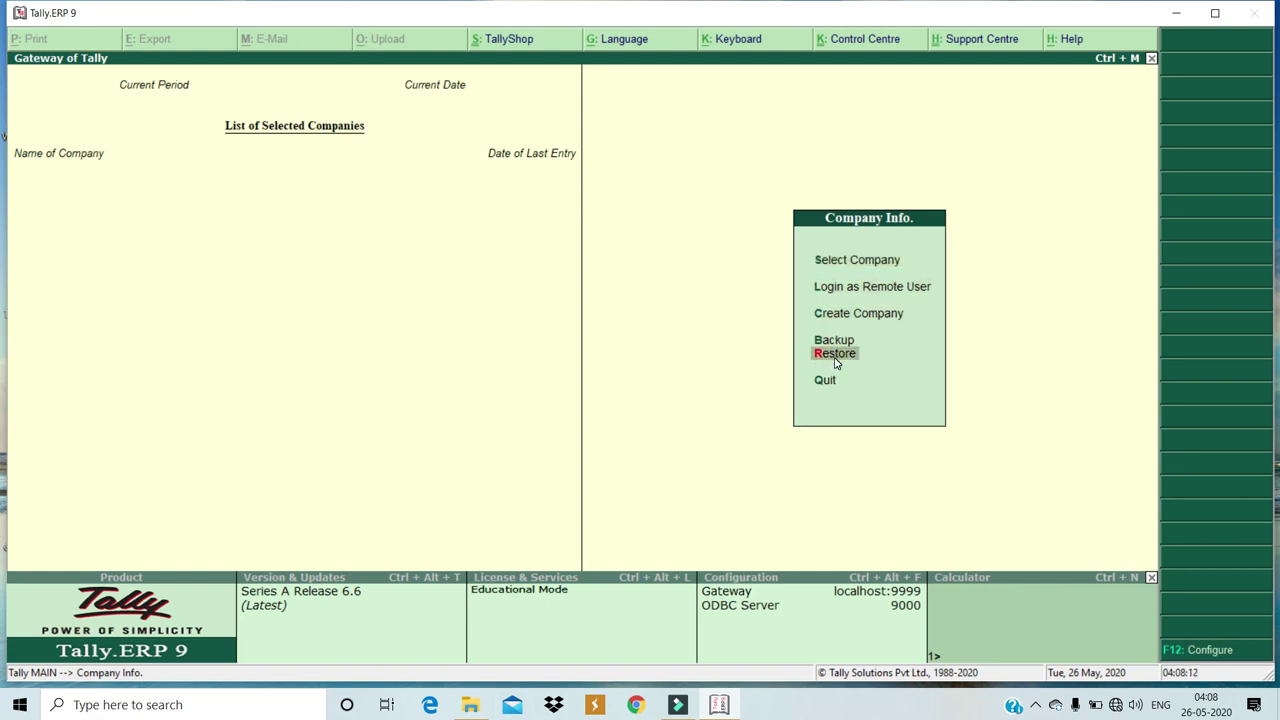
key("Return")
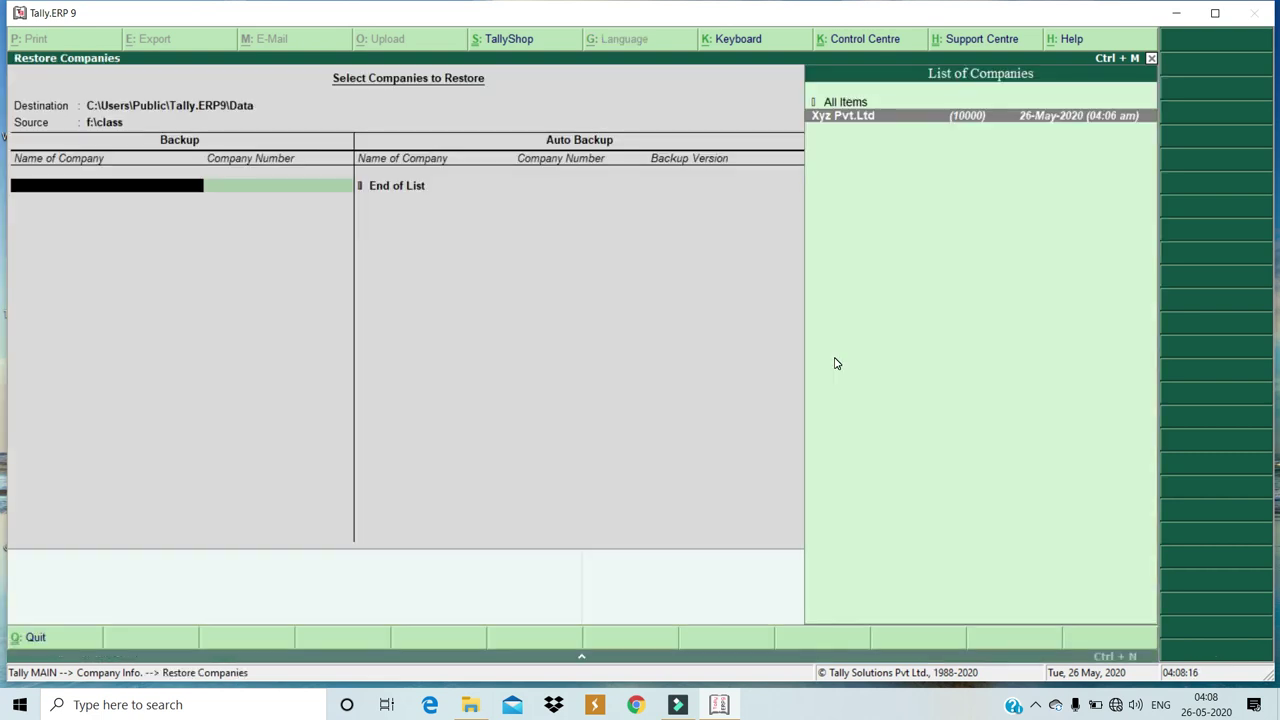
Review the restore destination C:\Users\Public\Tally.ERP9\Data and the backup source f:\class, keeping both paths
key("BackSpace")
key("BackSpace")
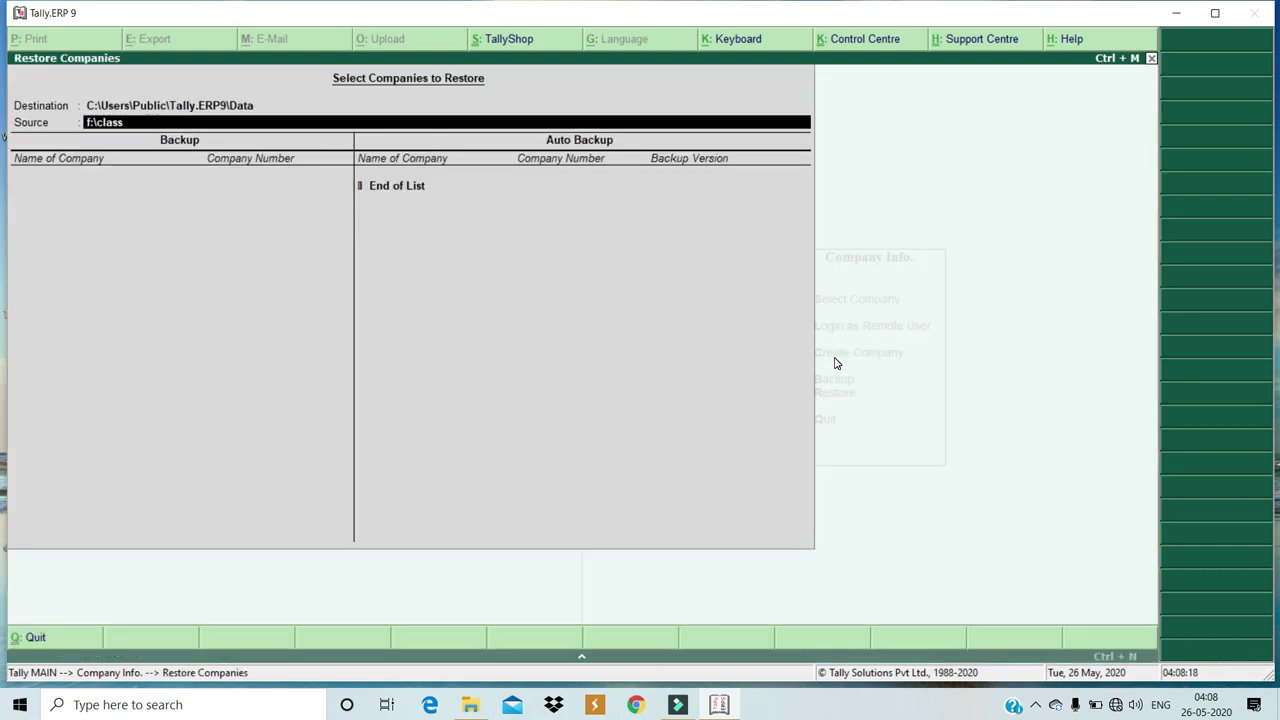
key("Return")
key("BackSpace")
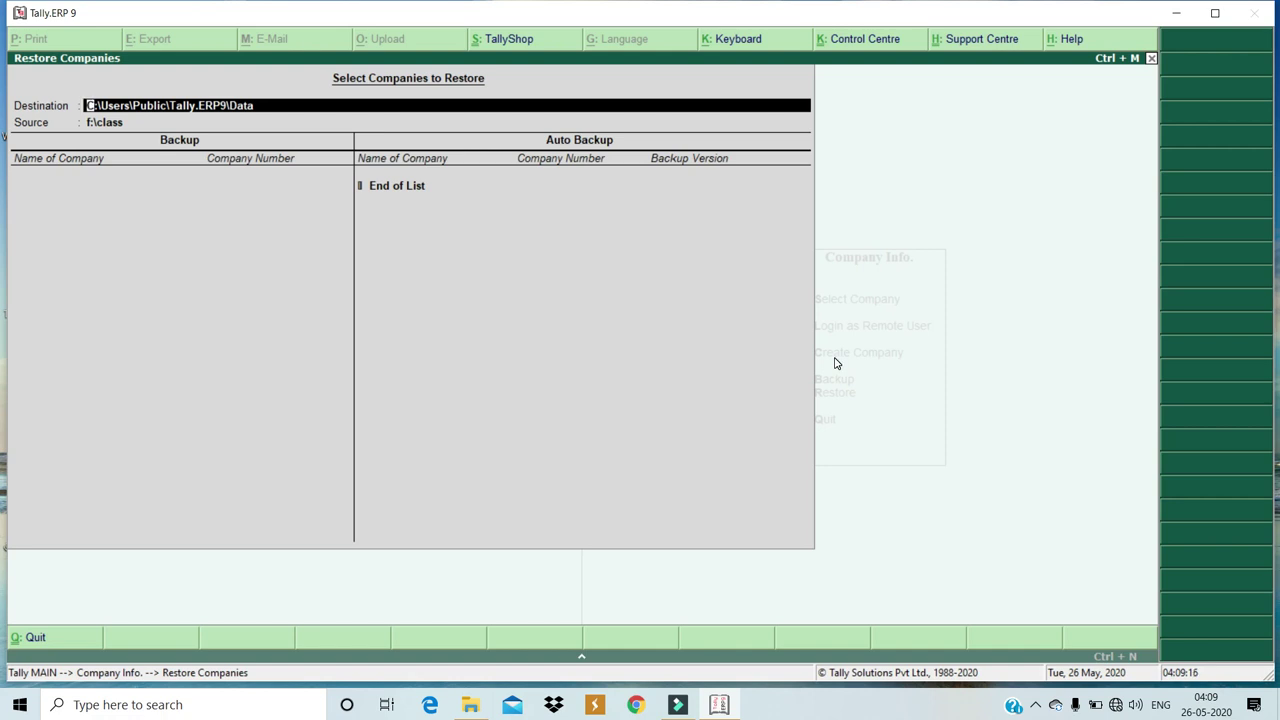
key("Return")
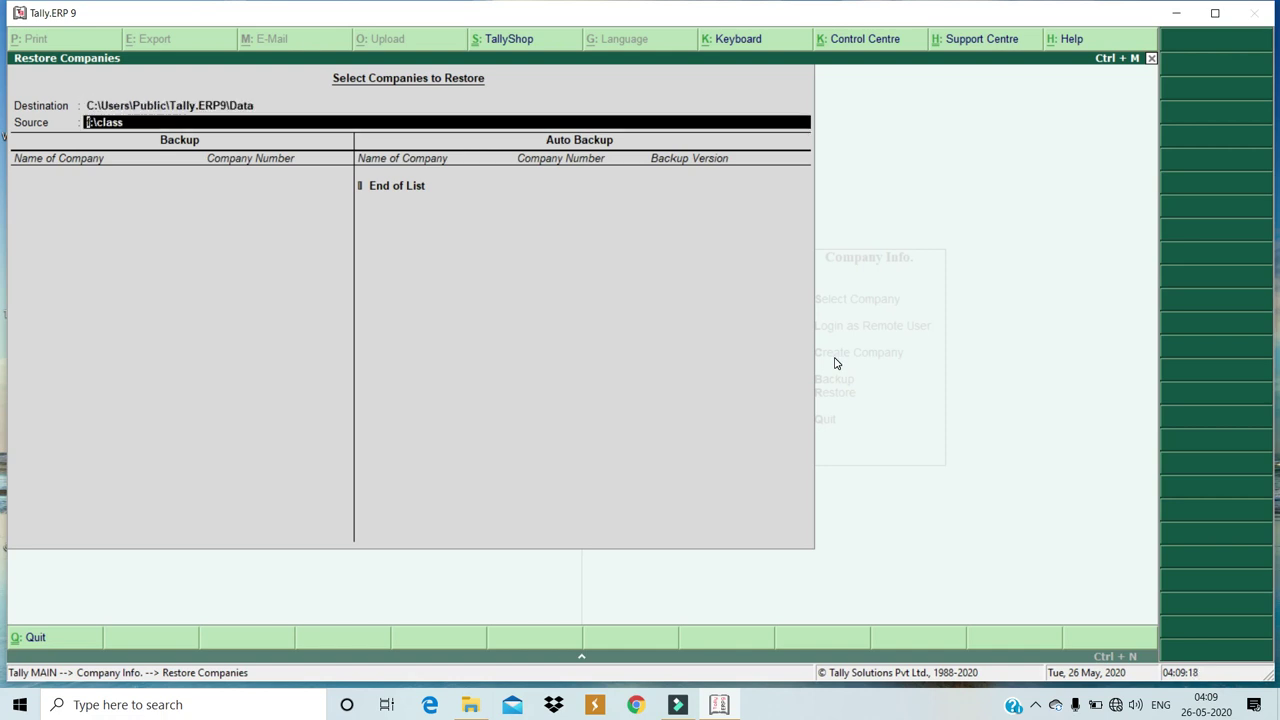
key("Up")
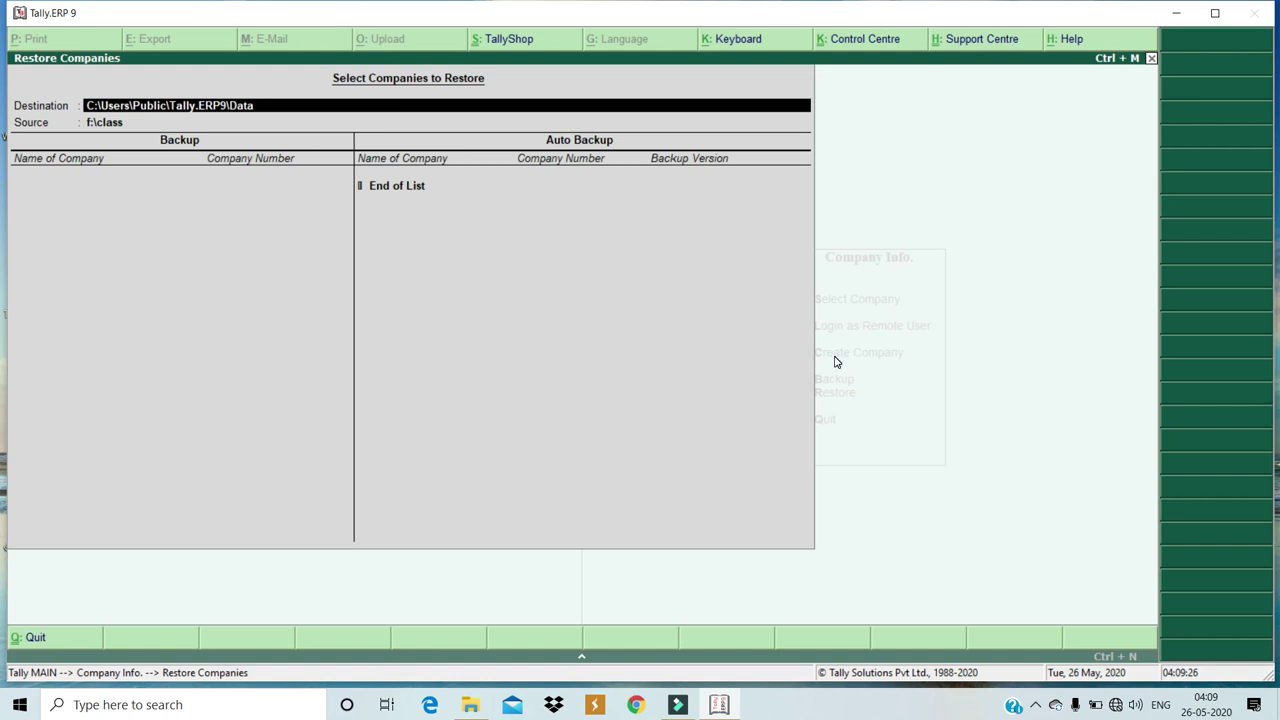
key("Return")
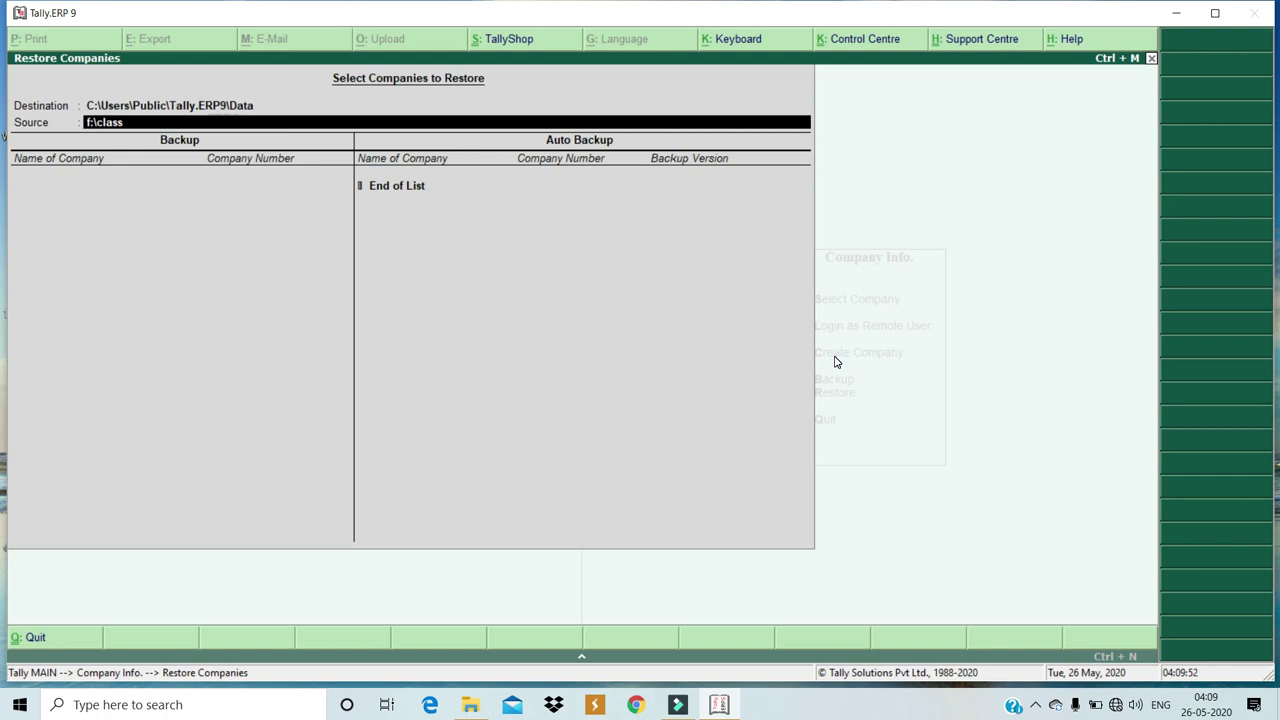
key("Return")
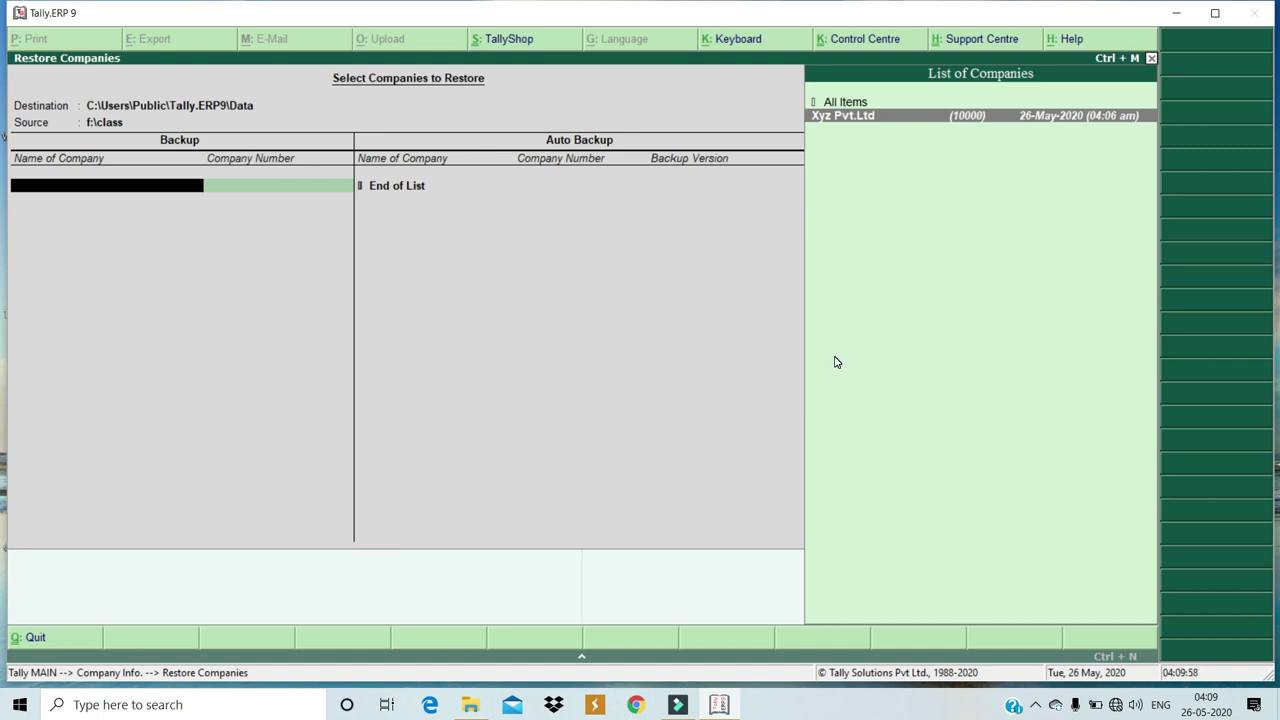
Choose Xyz Pvt.Ltd from the f:\class backup and accept its restoration
key("Return")
key("Return")
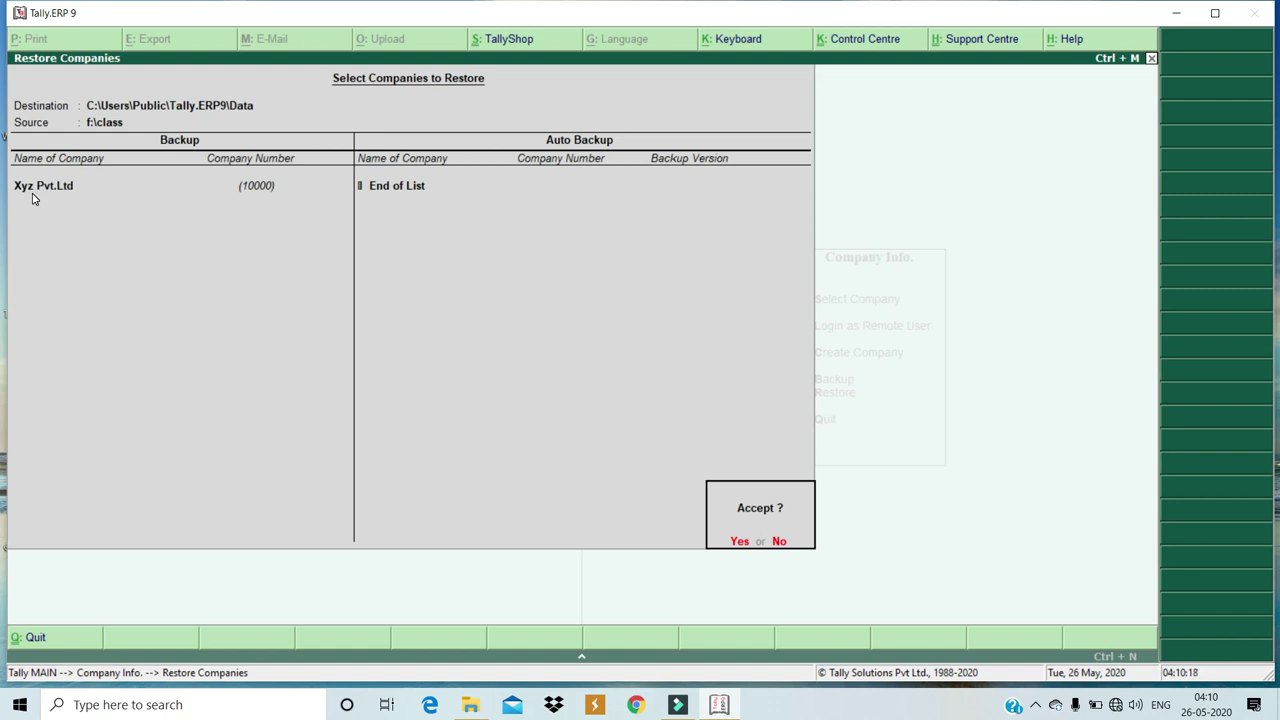
key("Return")
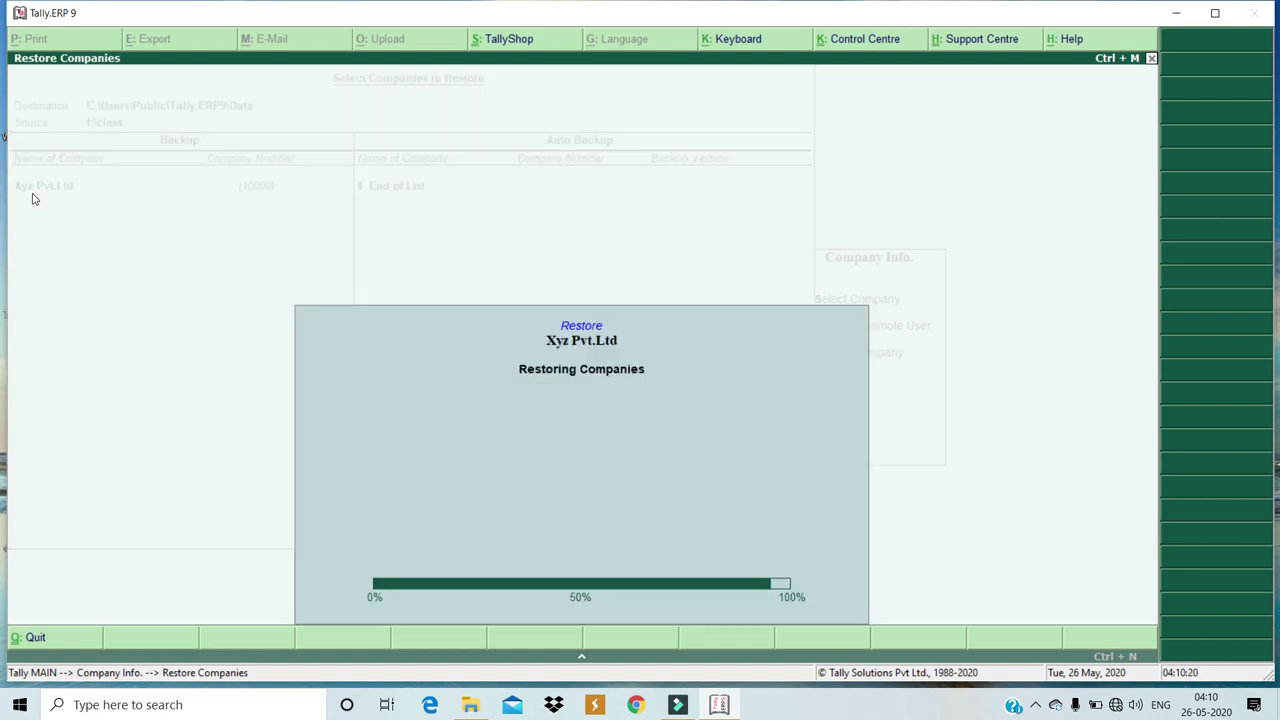
Select the restored company Xyz Pvt.Ltd and load it in the Gateway of Tally
key("Up")
key("Up")
key("Up")
key("Up")
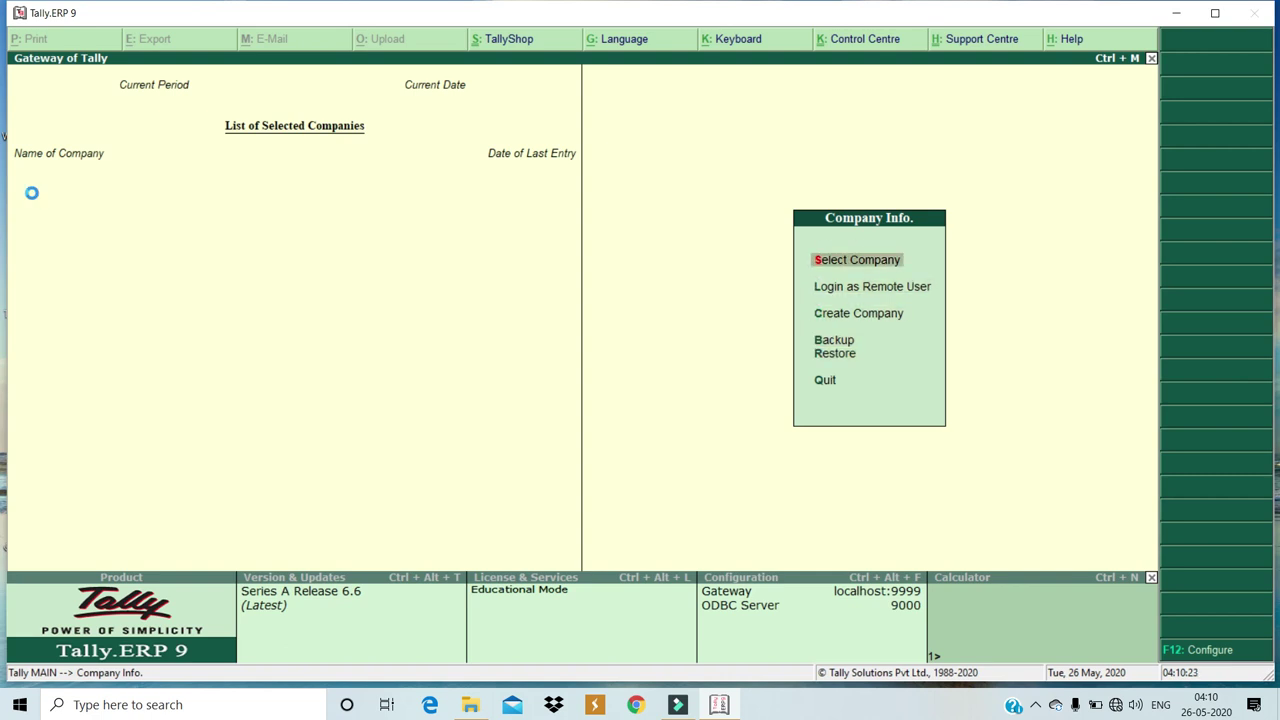
key("Return")
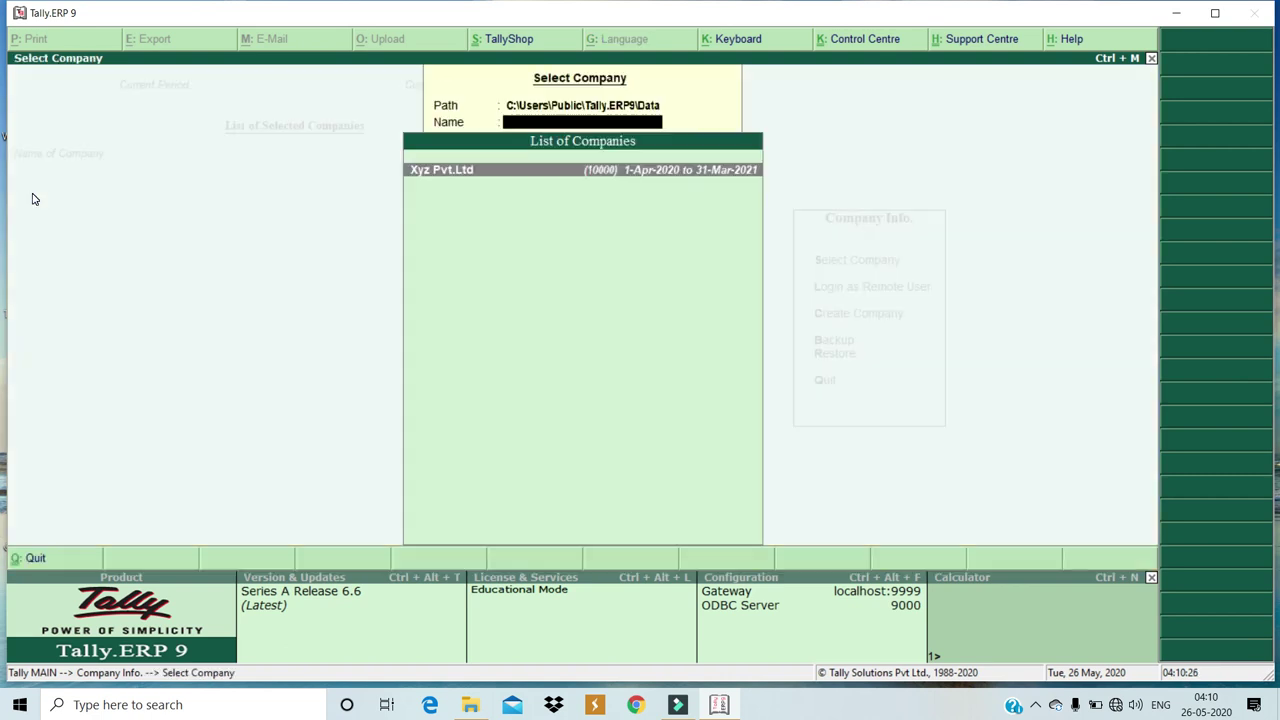
key("Return")
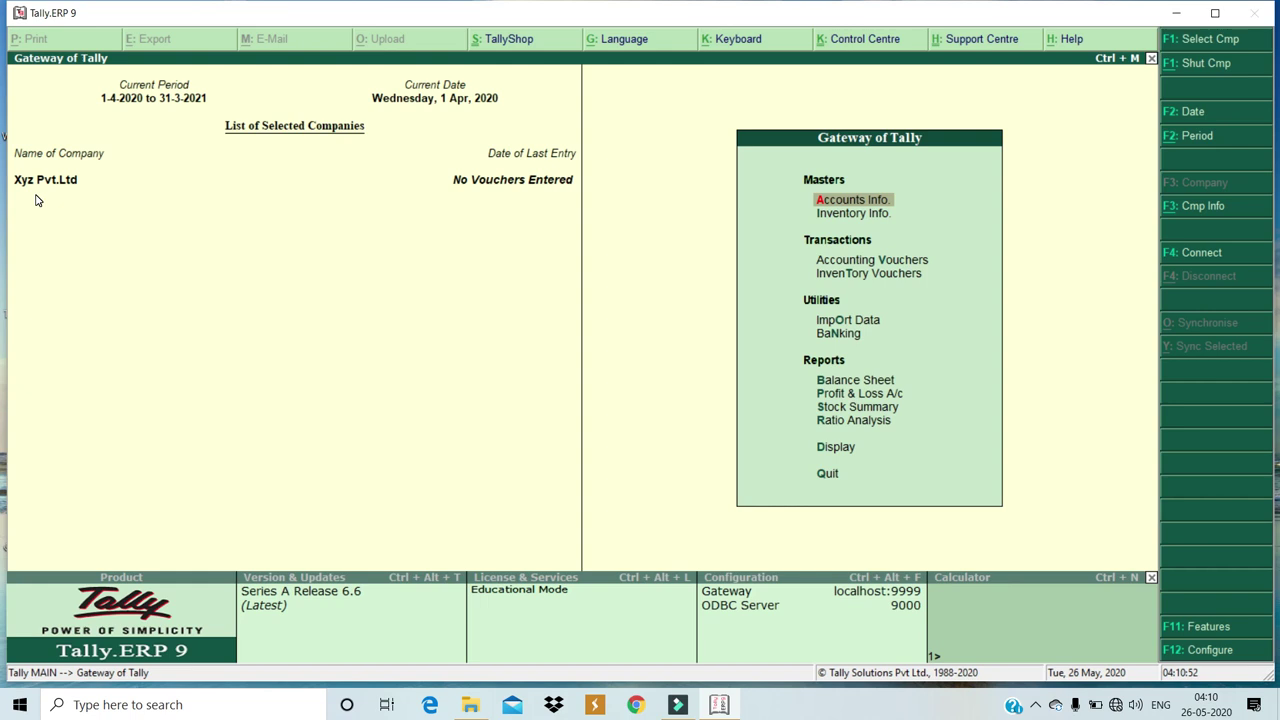
key("super+e")
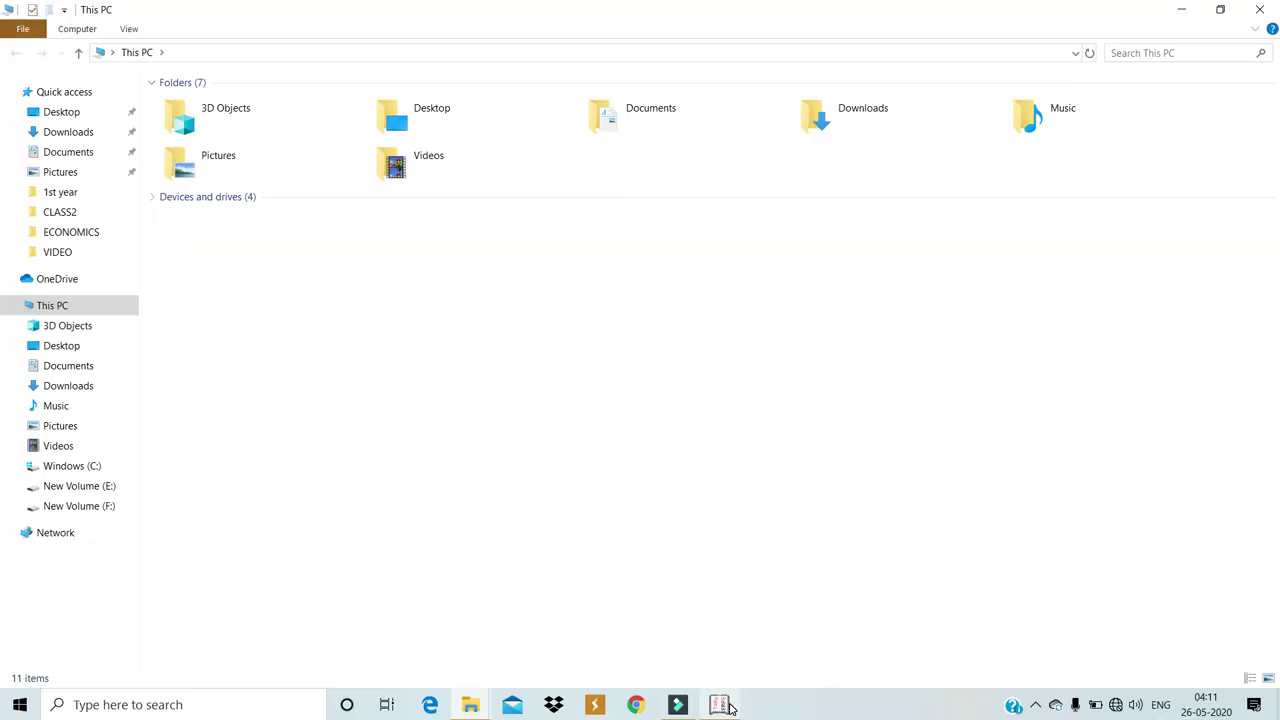
left_click(722, 706)
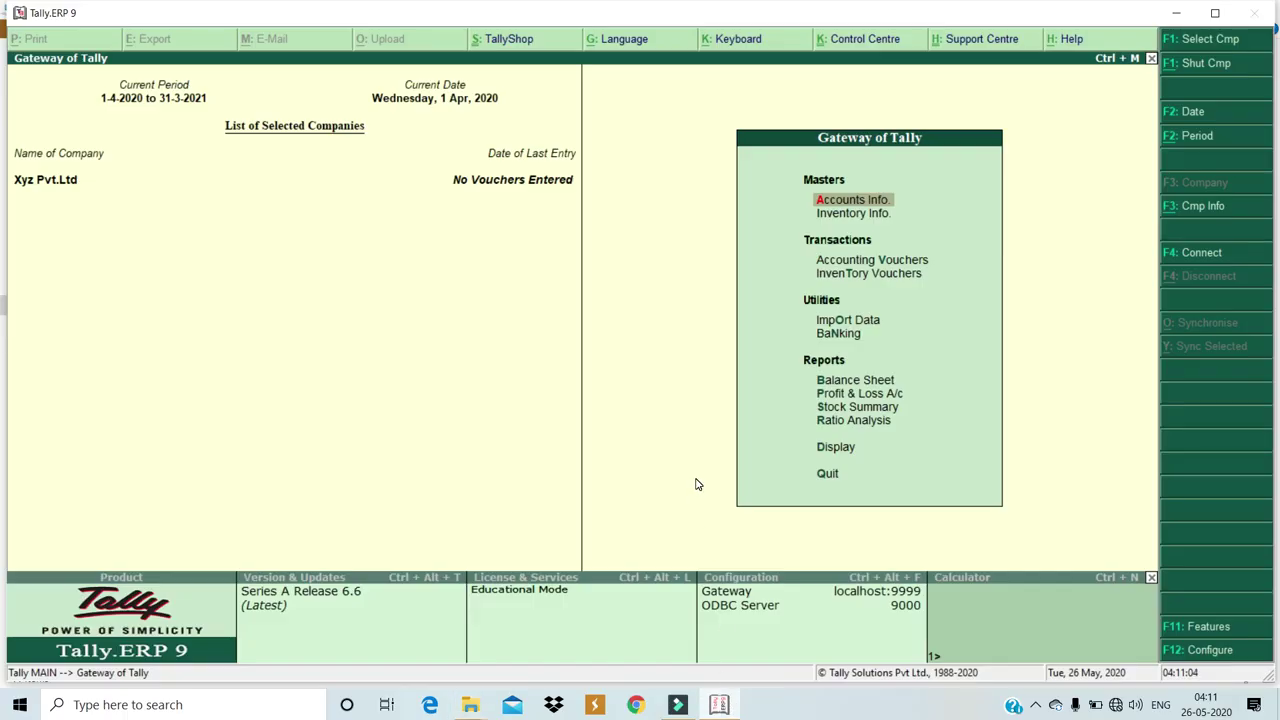